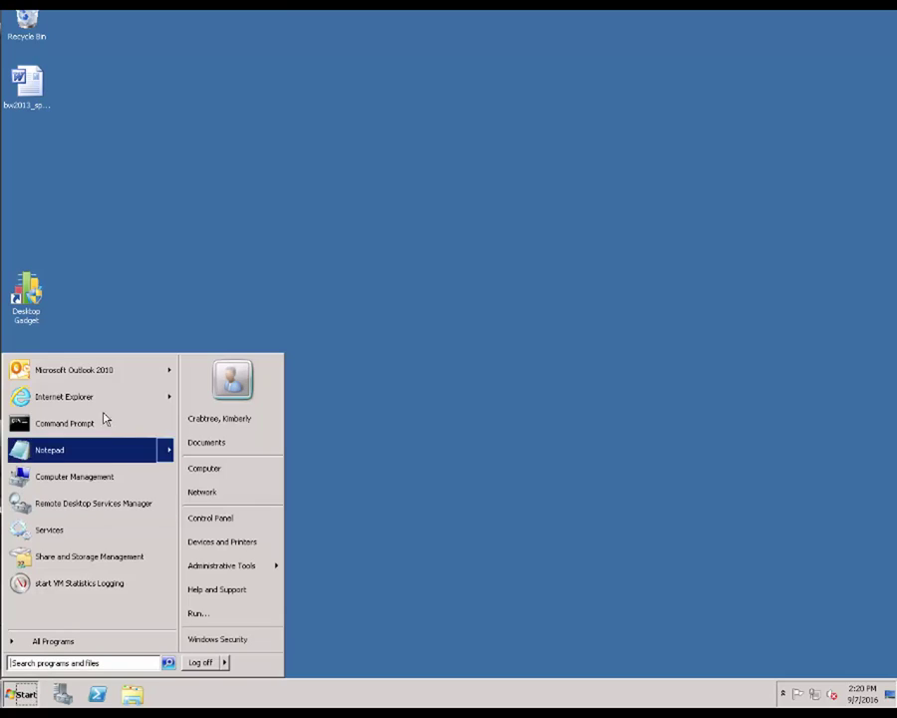
Step: Browse Internet Explorer to support.na.sage.com and open the Customer/Partner Logon page
click(99, 398)
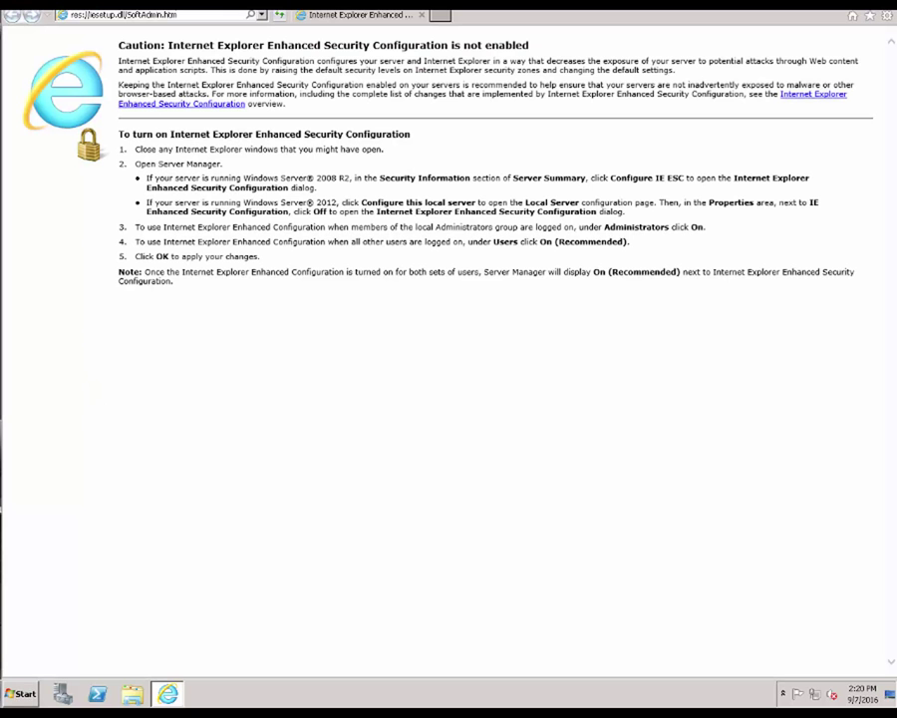
click(125, 14)
text(s)
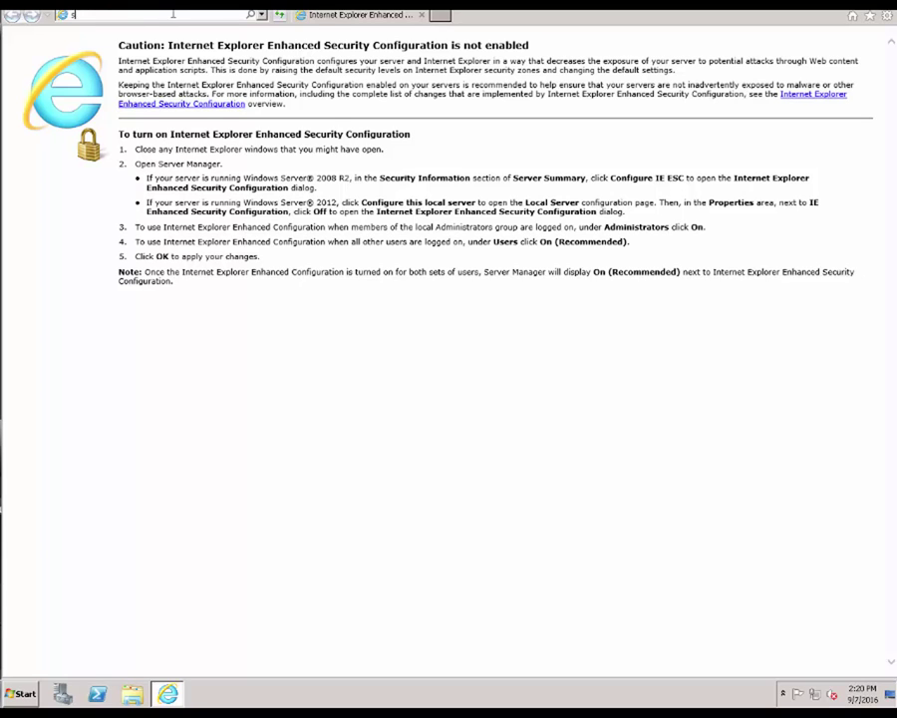
text(upport.)
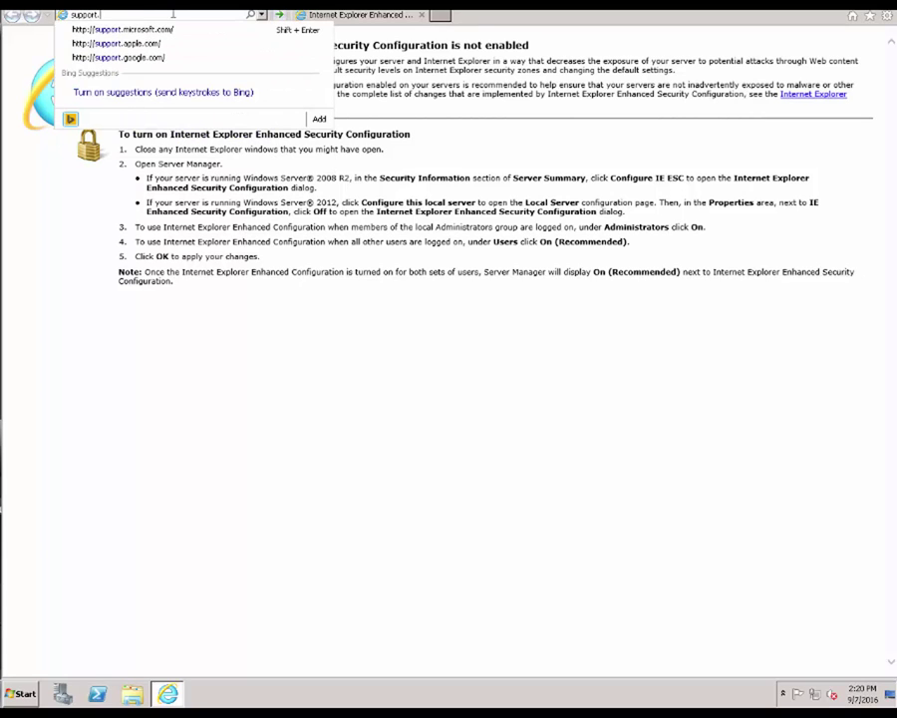
text(na.sage.com)
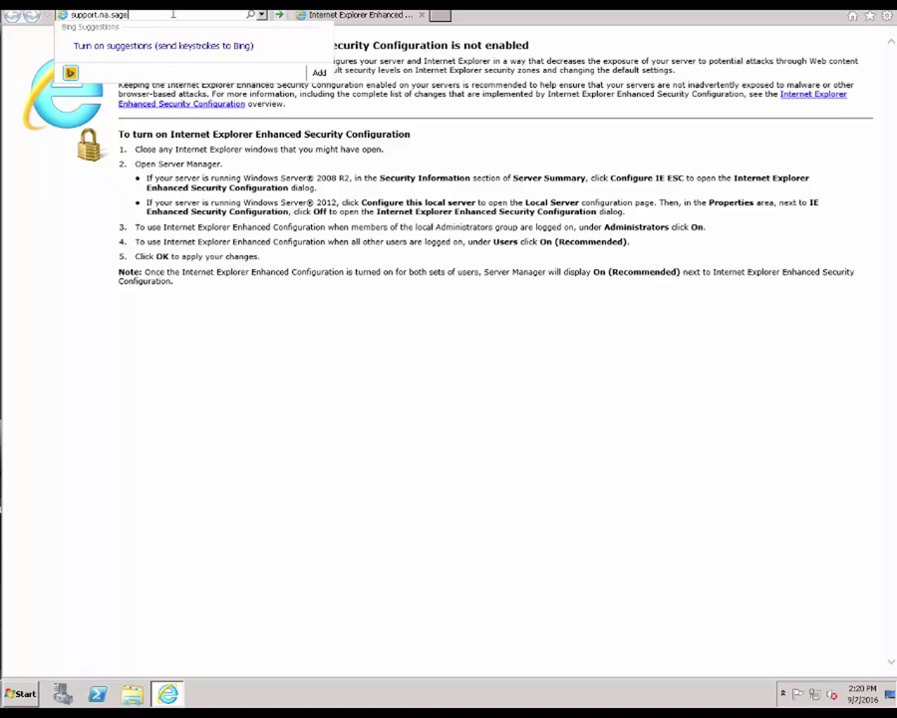
key(Return)
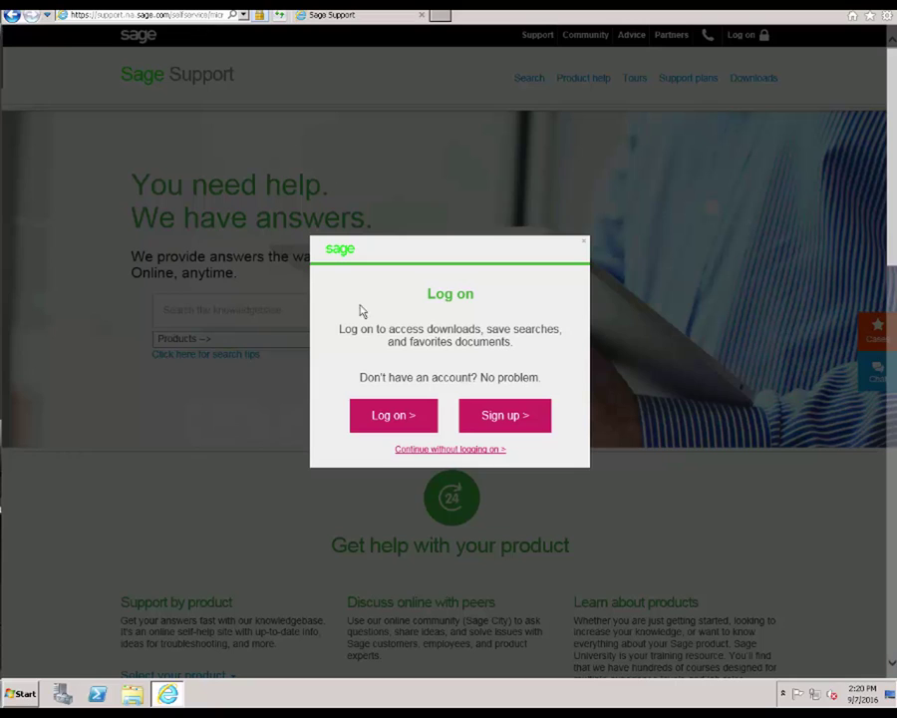
click(367, 417)
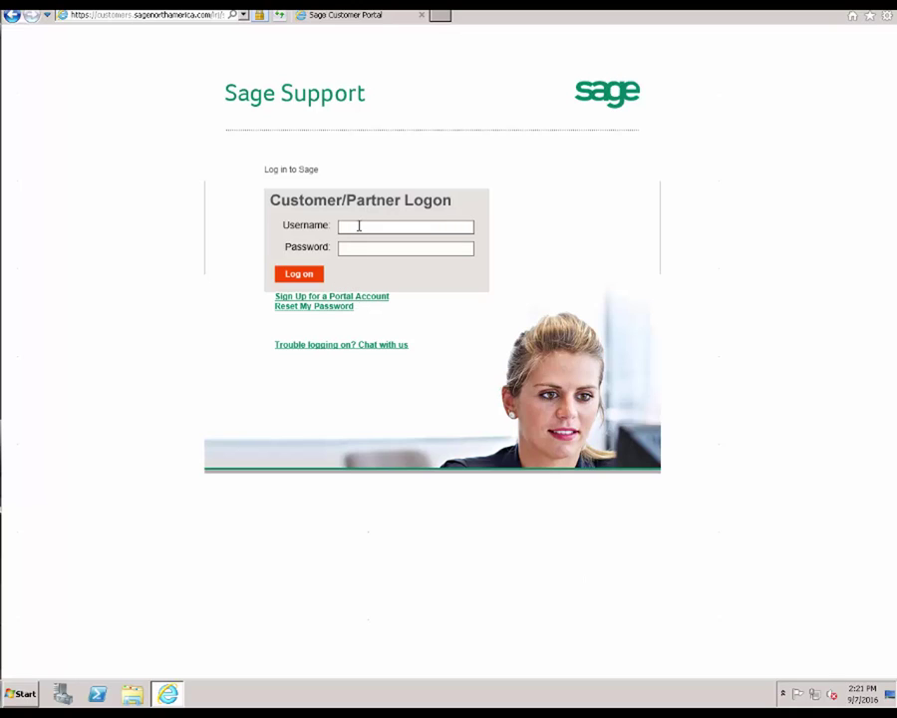
Step: Log on to the Sage Support portal with the customer's e-mail username and account password
click(380, 231)
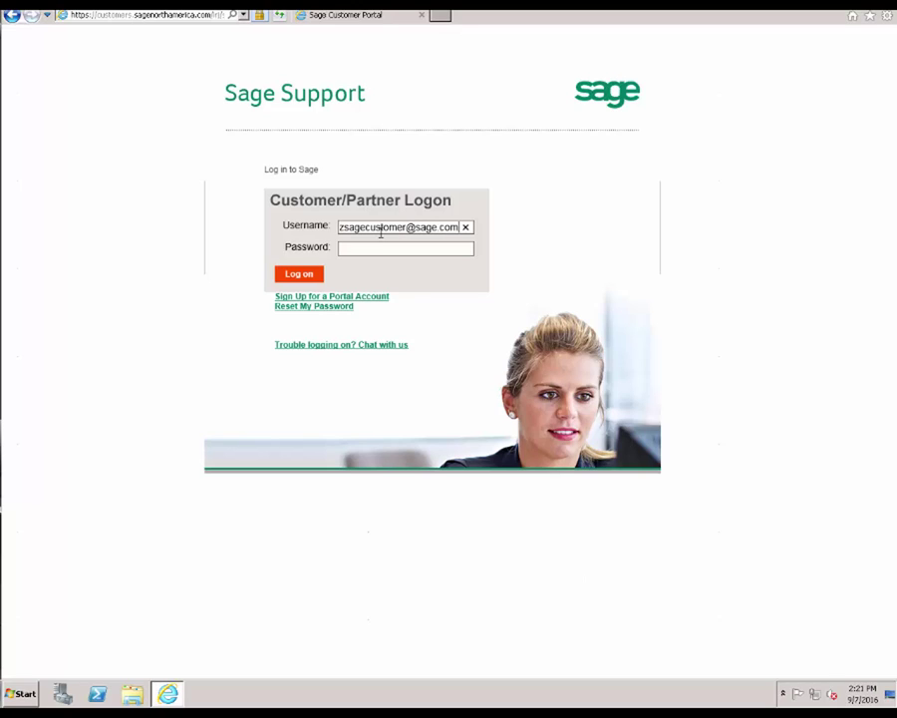
key(Tab)
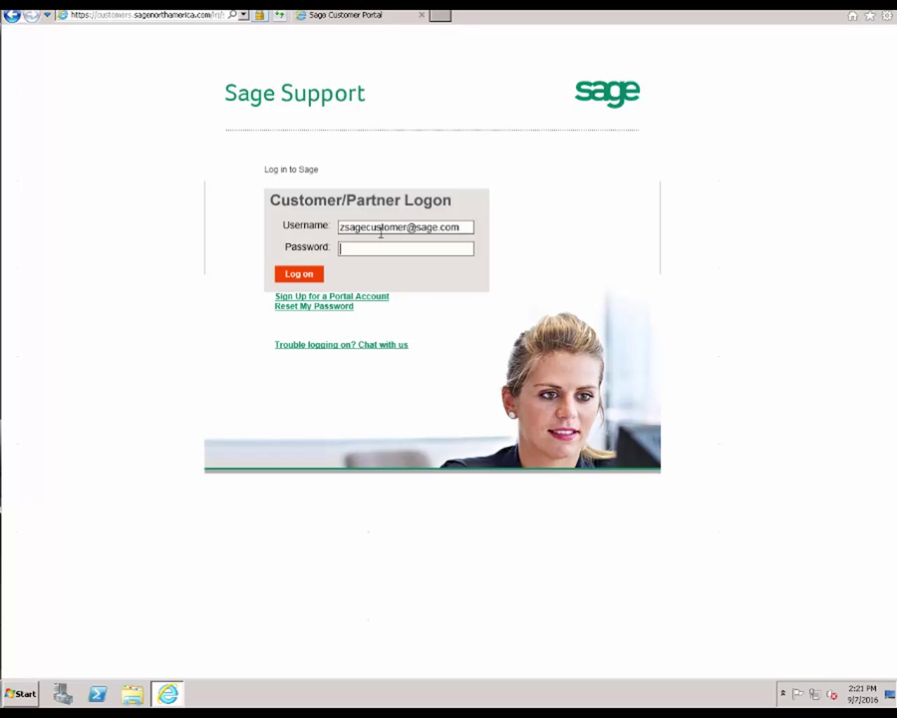
key(ctrl+v)
click(297, 273)
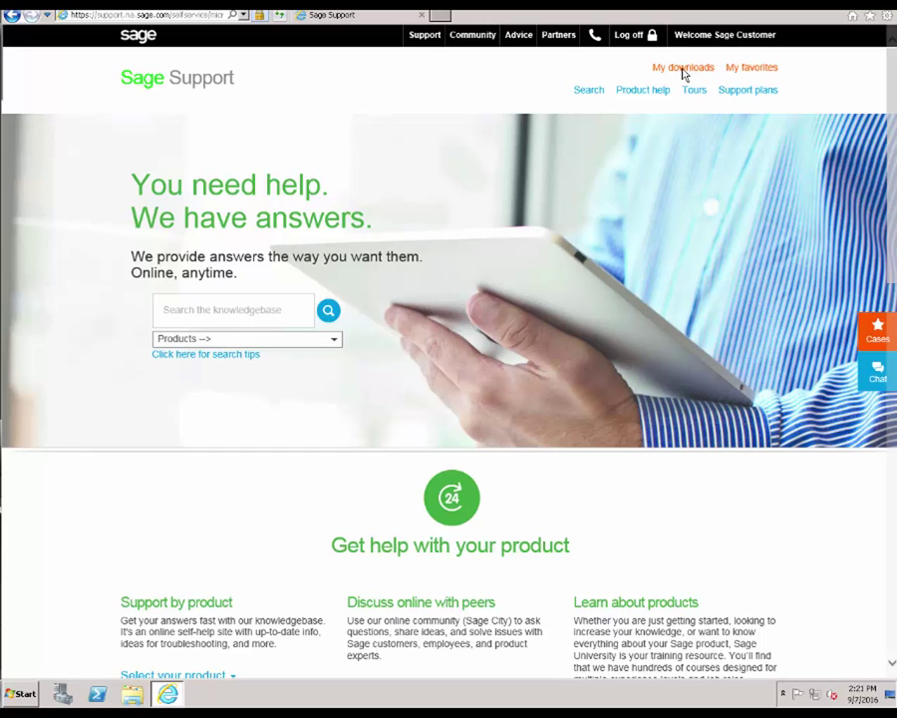
Step: Go through My downloads and Sage BusinessWorks to the Sage BusinessWorks 2017 product link
click(686, 67)
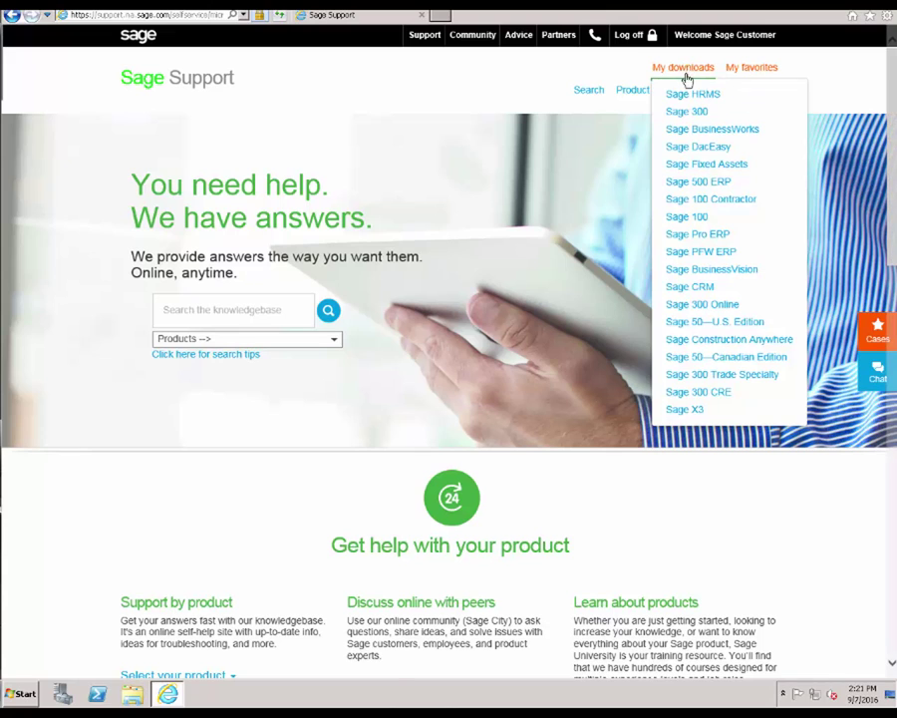
click(688, 129)
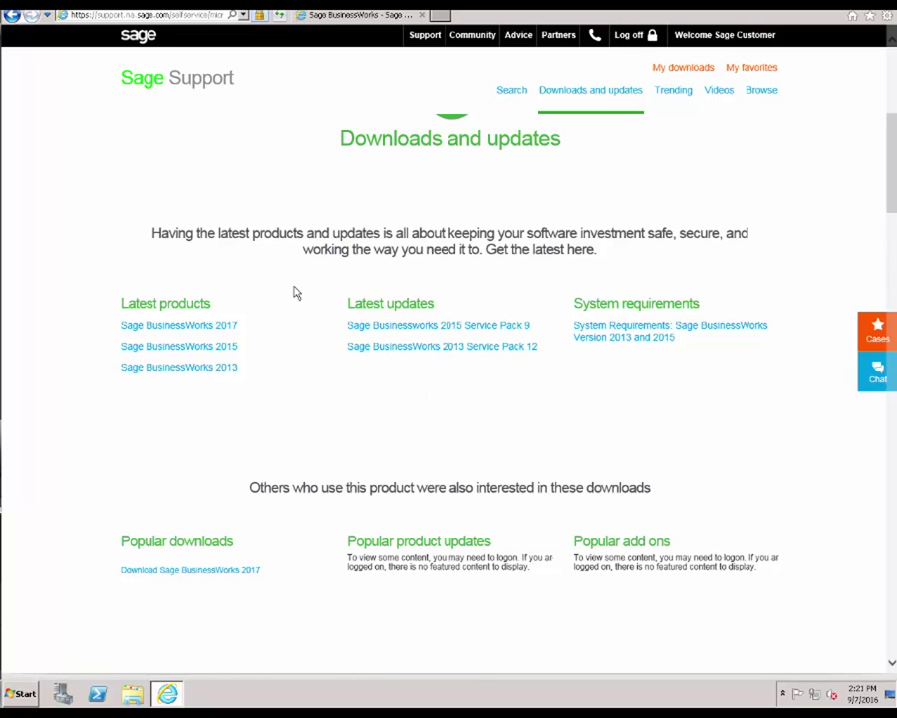
click(227, 333)
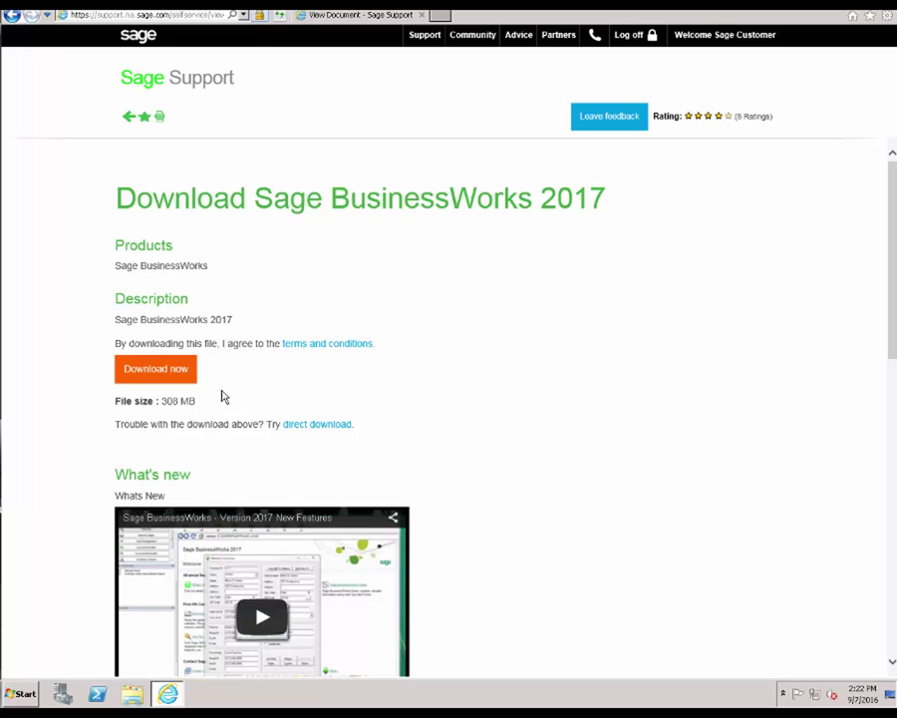
Step: Download the 307.55 MB BusinessWorks 2017 installer into the Downloads folder with Sage Download Manager
click(175, 372)
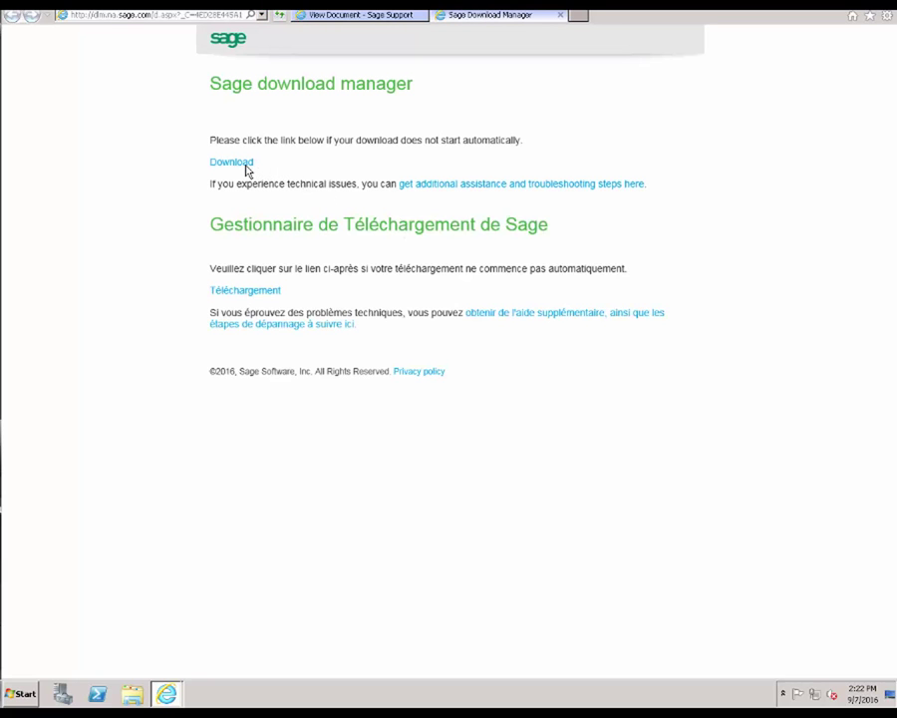
click(229, 163)
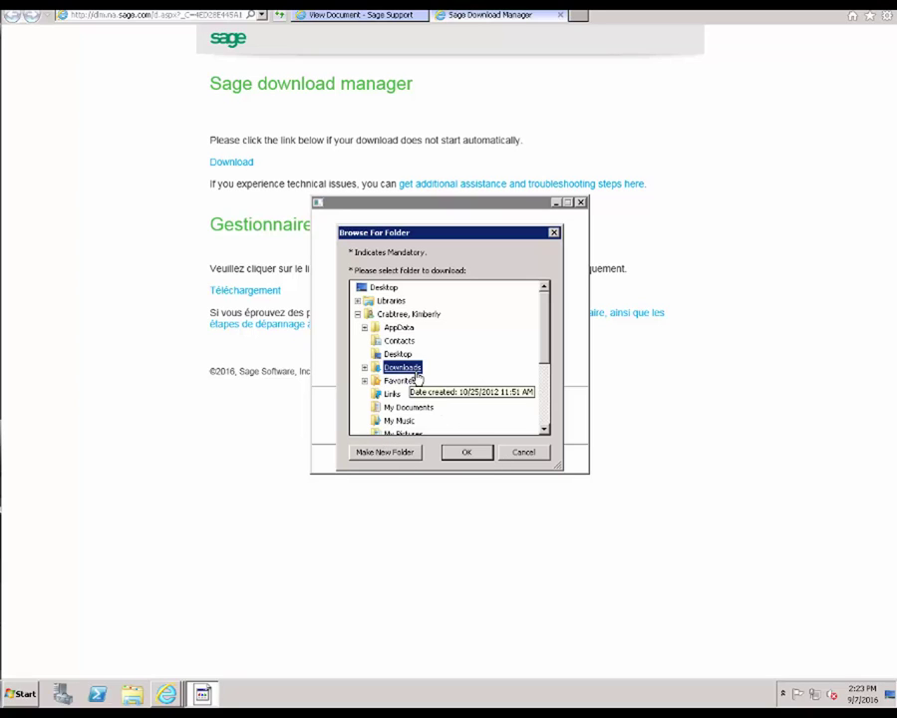
click(468, 453)
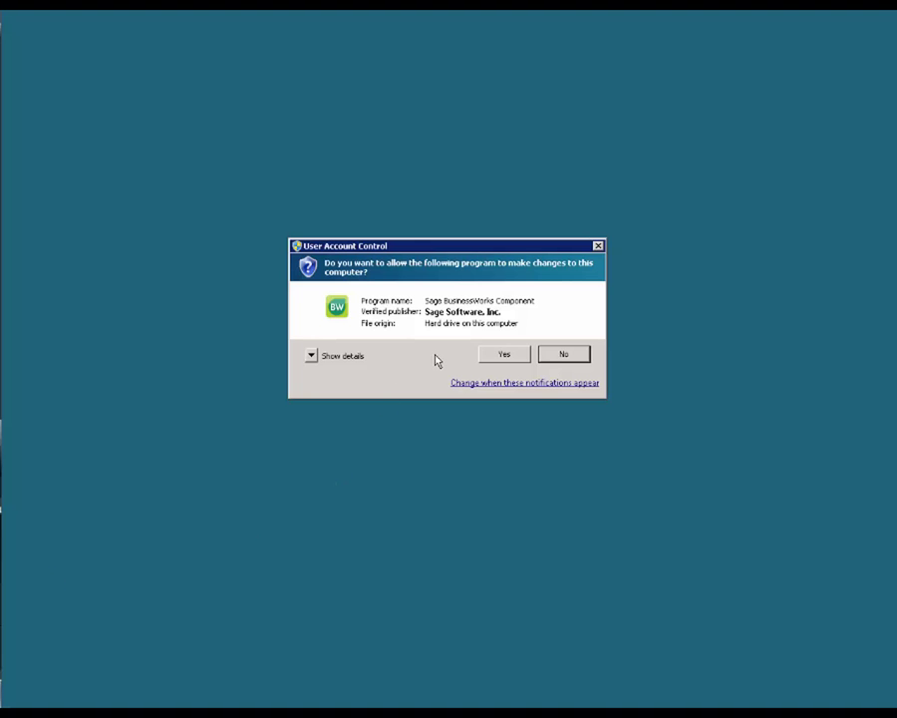
Step: Approve the User Account Control prompt and extract the files through Setup
click(504, 355)
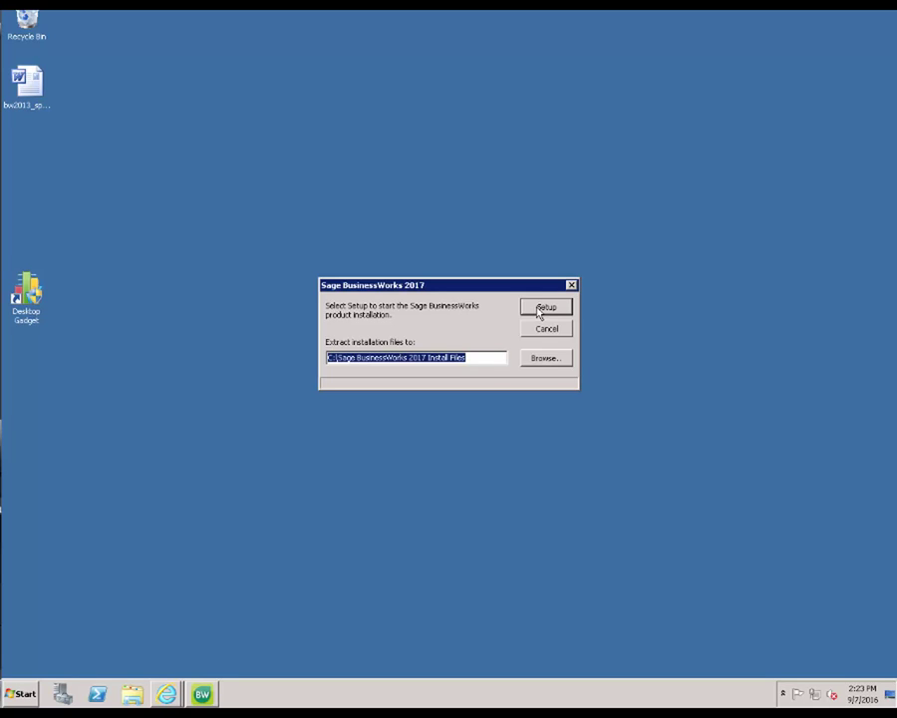
click(546, 307)
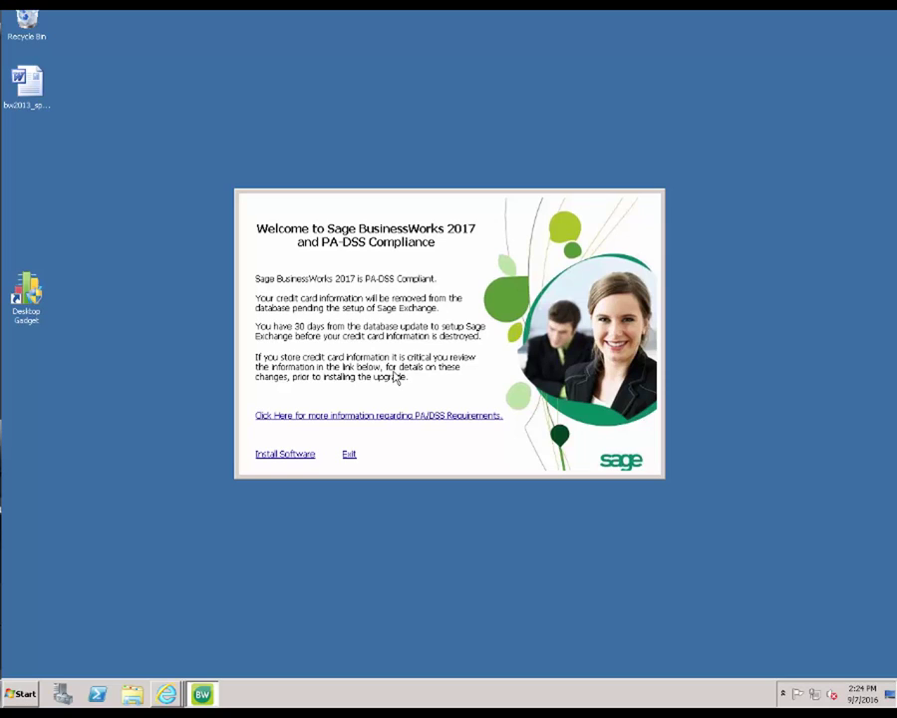
Step: Choose Install Software and confirm the PA-DSS warning by entering INSTALL
click(296, 461)
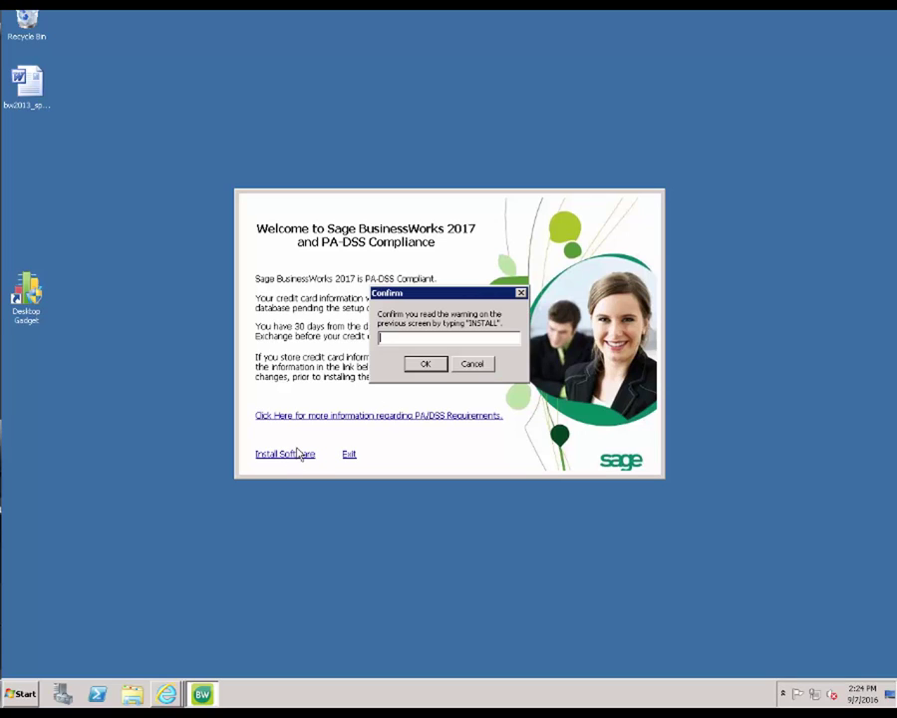
text(INSTALL)
key(Return)
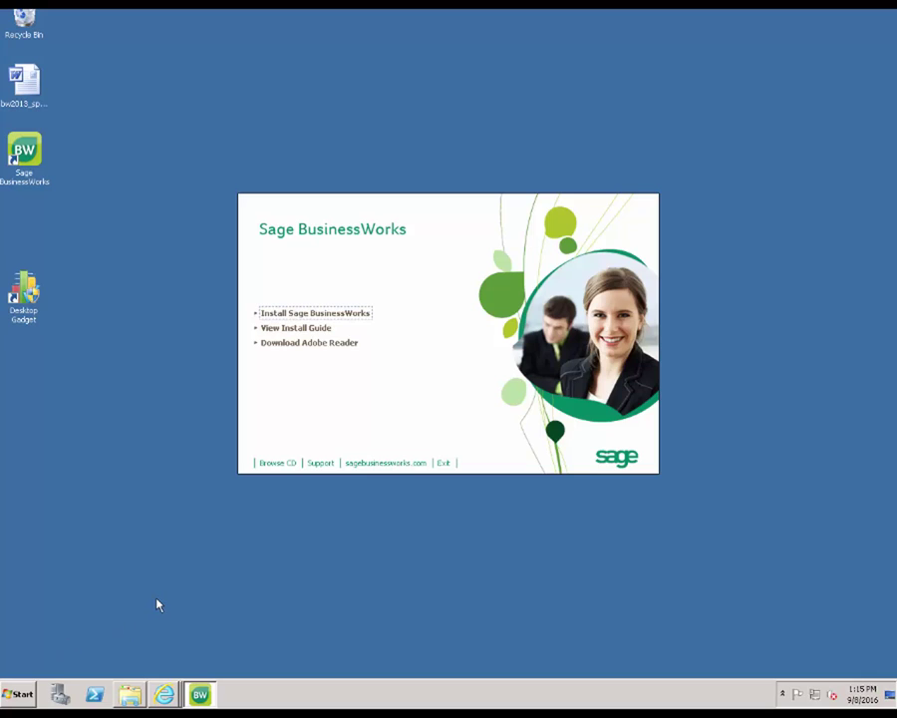
Step: Launch Install Sage BusinessWorks, approve UAC, and acknowledge skipping Pervasive 10.30.17.0
click(297, 315)
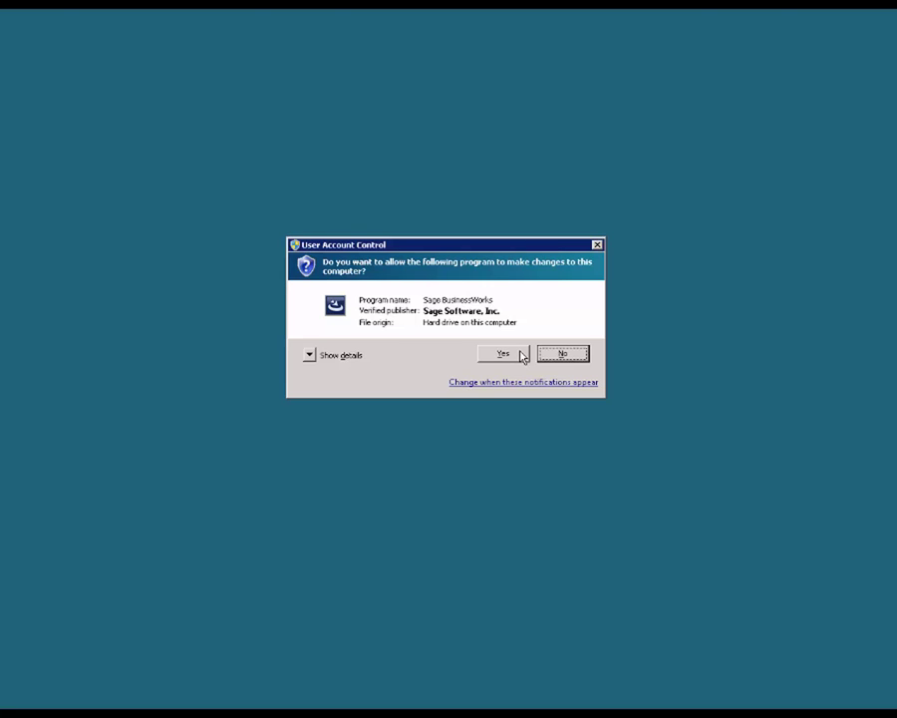
click(521, 354)
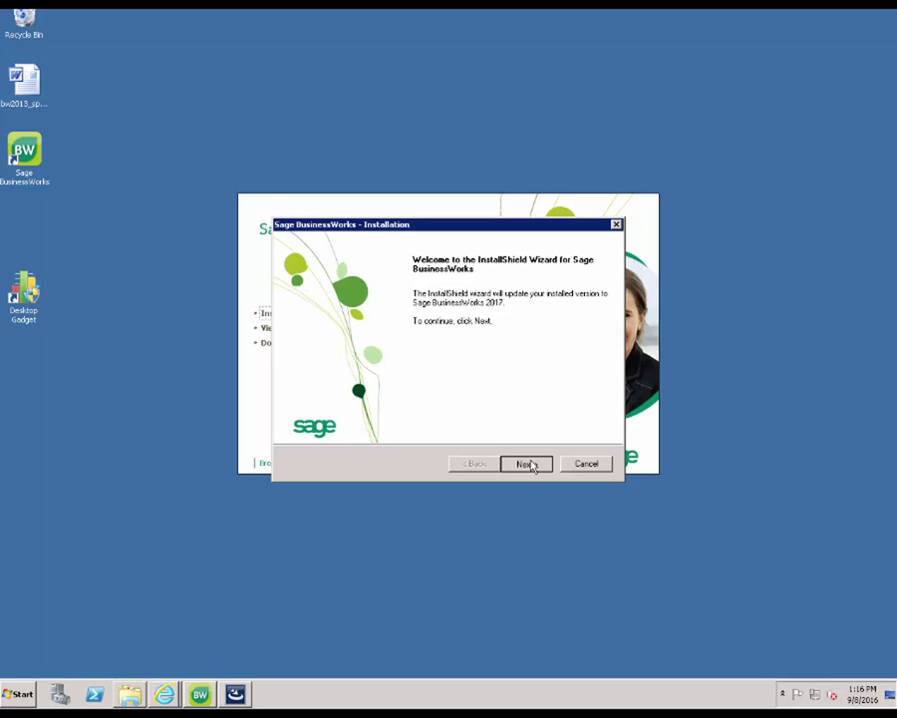
click(531, 463)
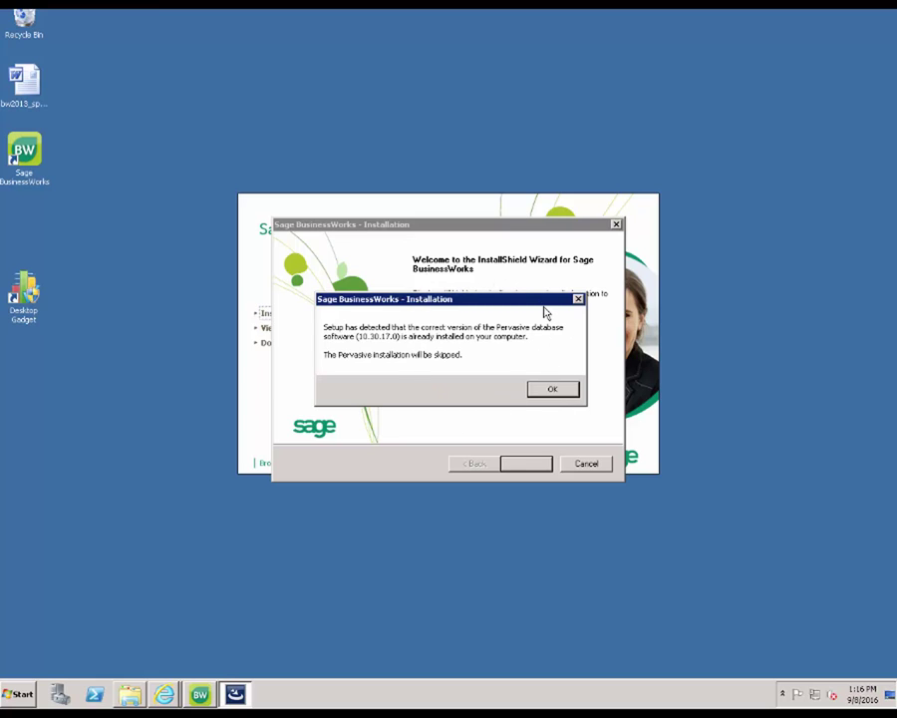
click(552, 390)
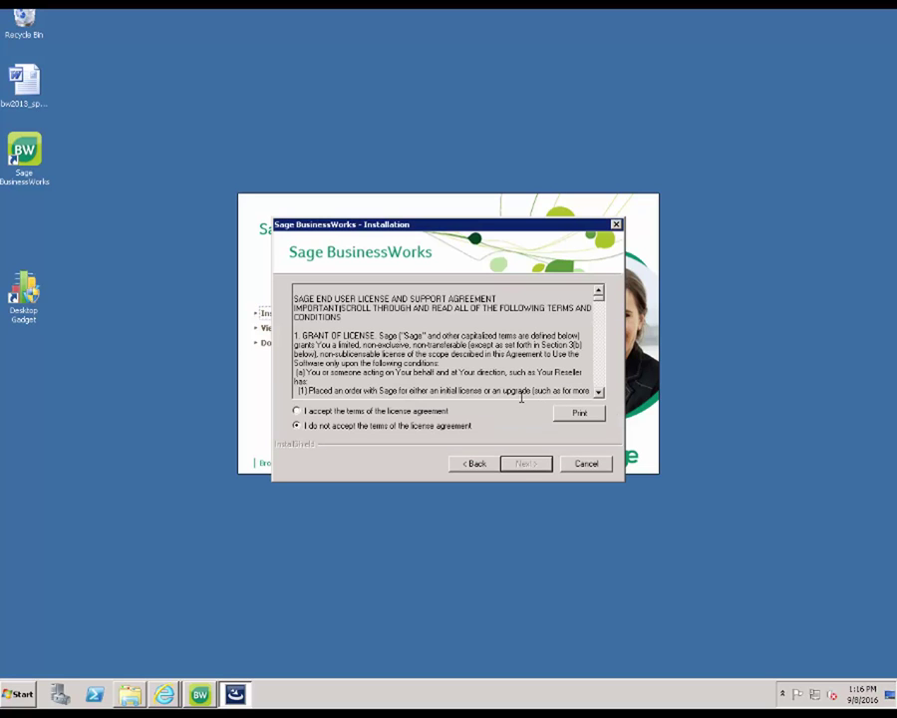
Step: Accept the license, keep data path \\CAQBWASUP01\Sage\BWData, install, and close the wizard
click(429, 413)
click(547, 468)
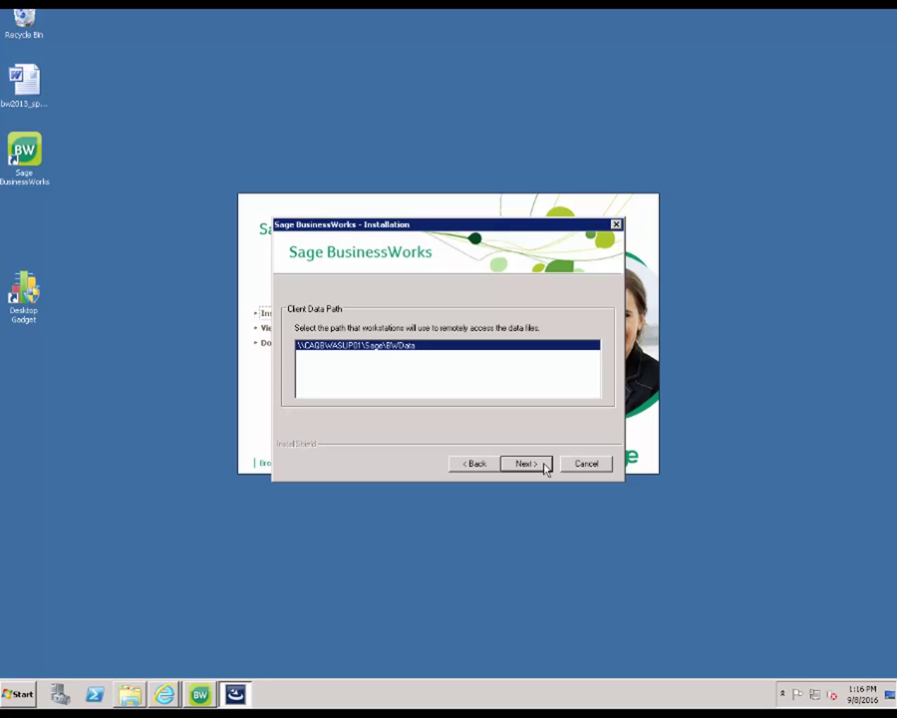
click(526, 464)
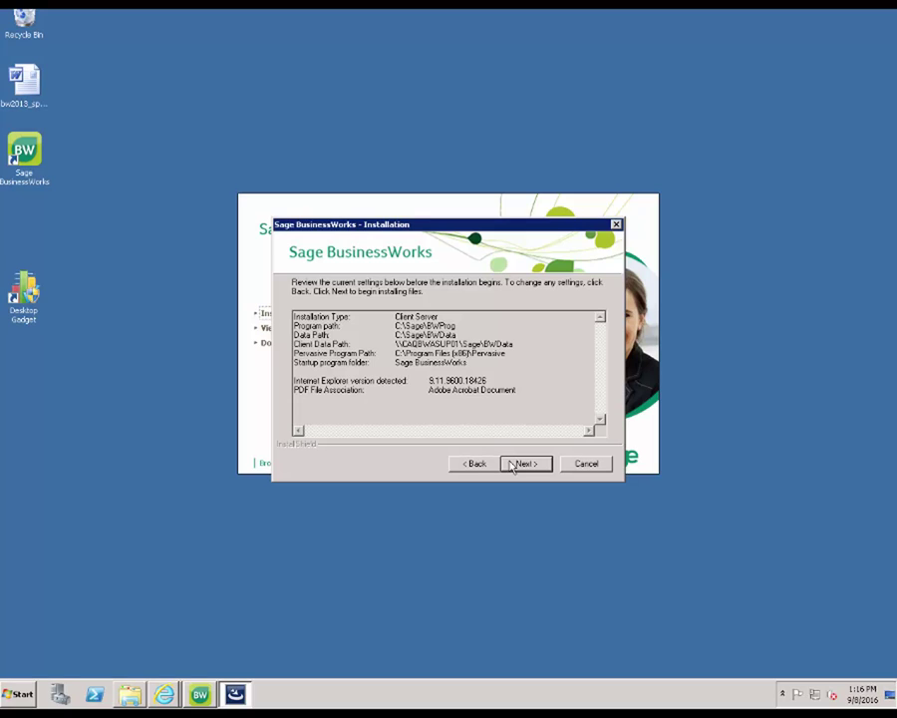
click(522, 464)
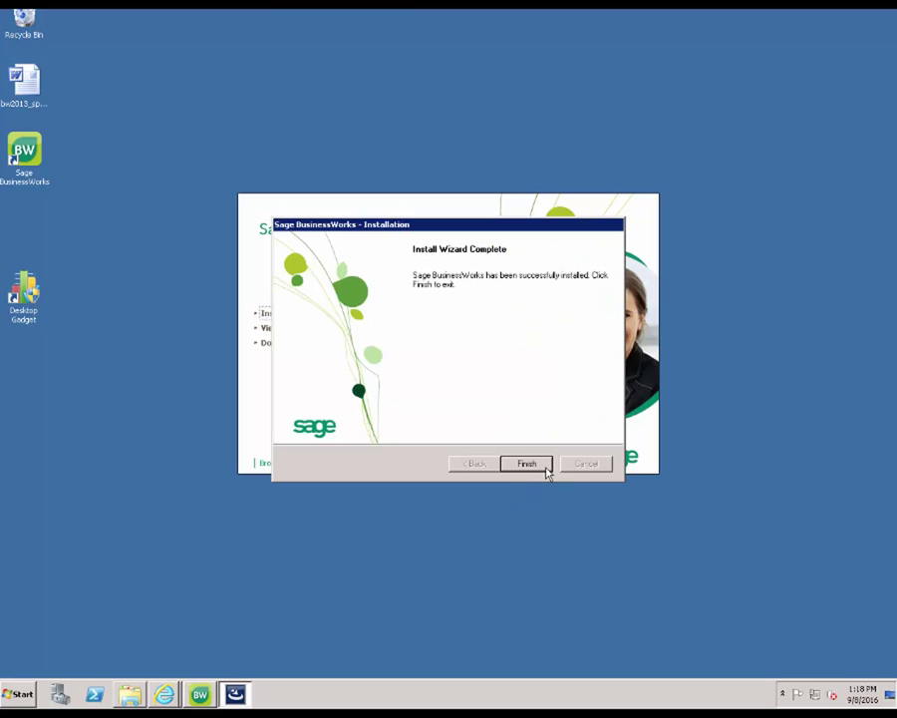
click(546, 466)
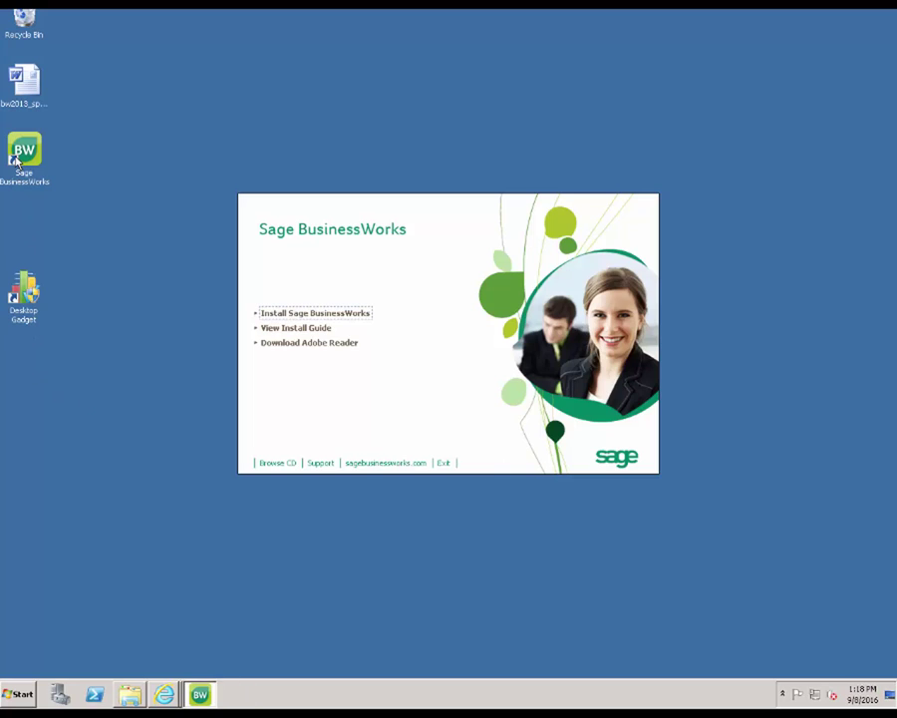
Step: Start Sage BusinessWorks from the desktop icon, log in with the default user, and view Help > About
double_click(22, 152)
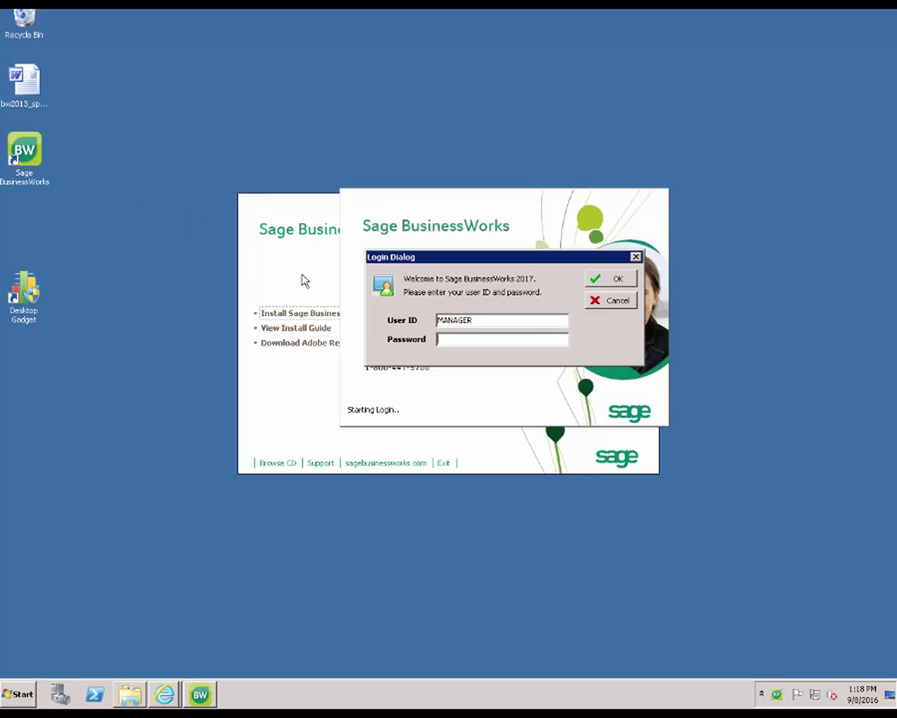
click(617, 284)
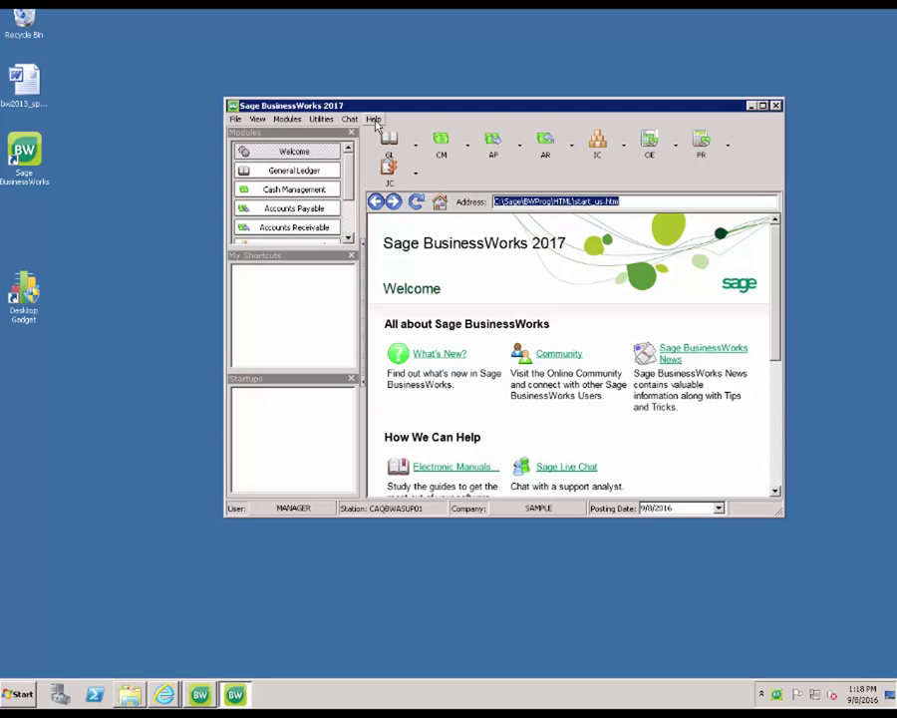
click(375, 121)
click(387, 205)
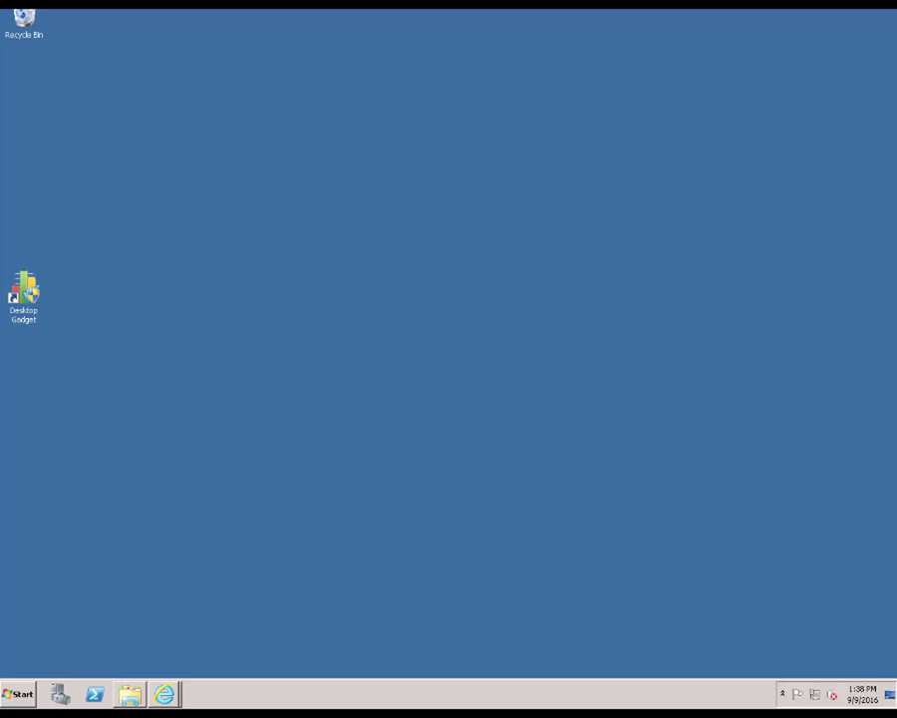
Step: In Windows Explorer, reach \\caqbwasup01 through Network and the address bar, then open its Sage share
right_click(20, 693)
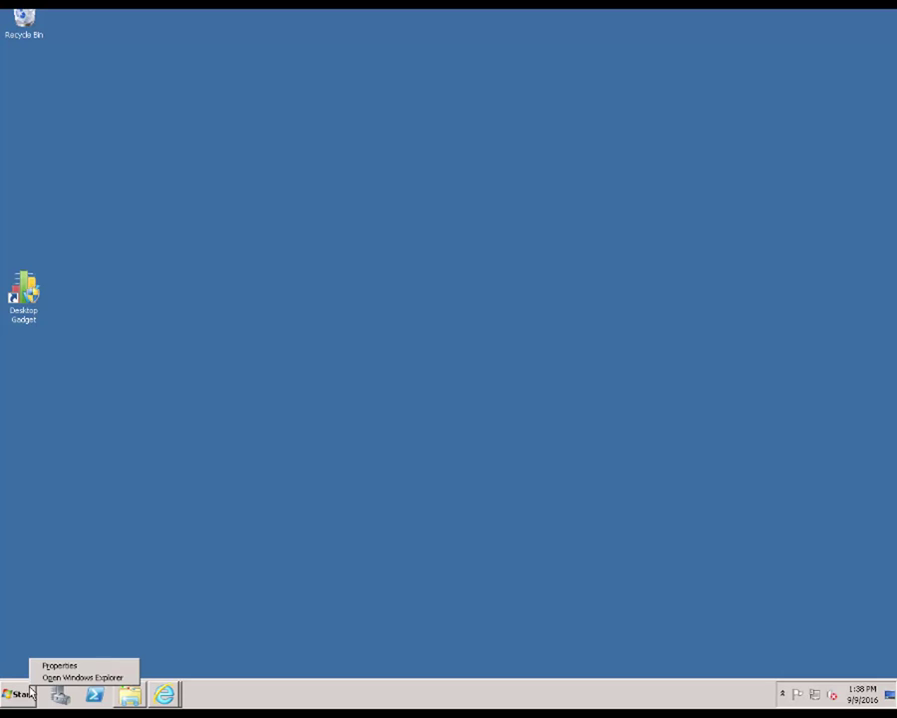
click(89, 678)
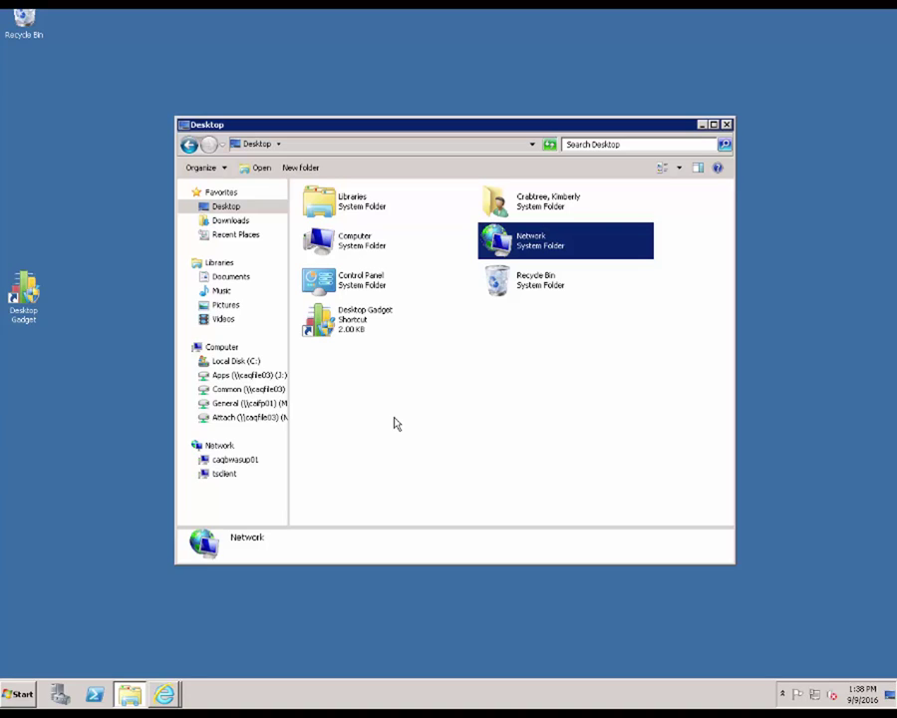
click(208, 450)
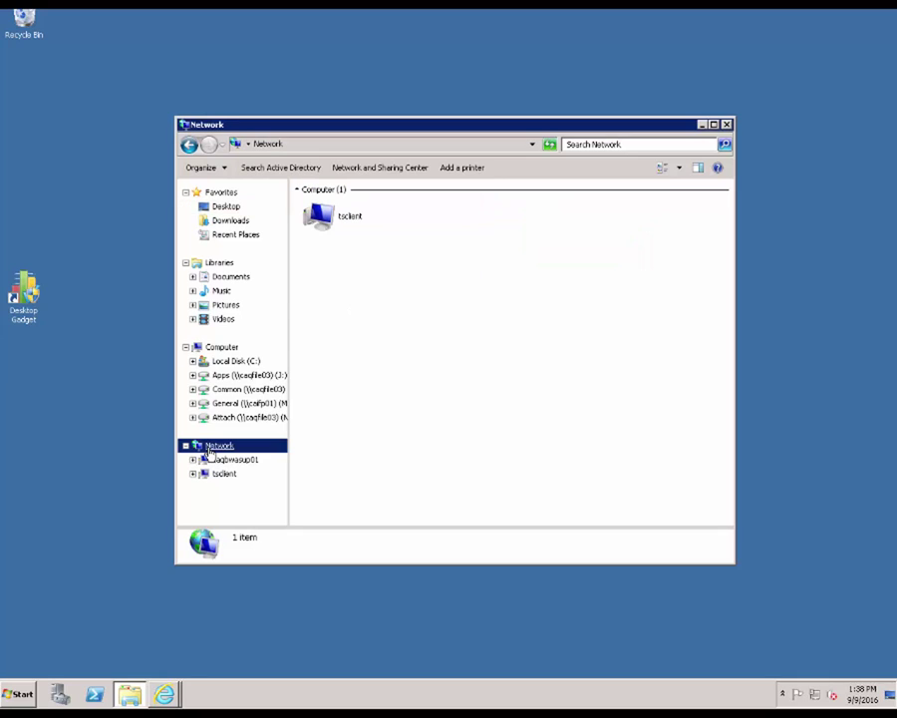
click(215, 462)
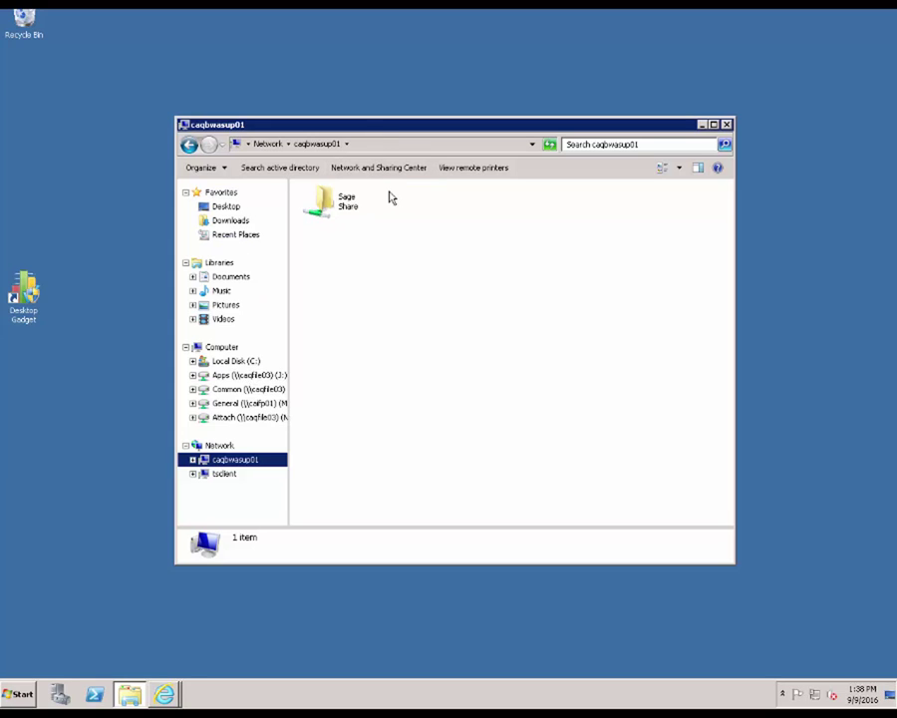
click(383, 147)
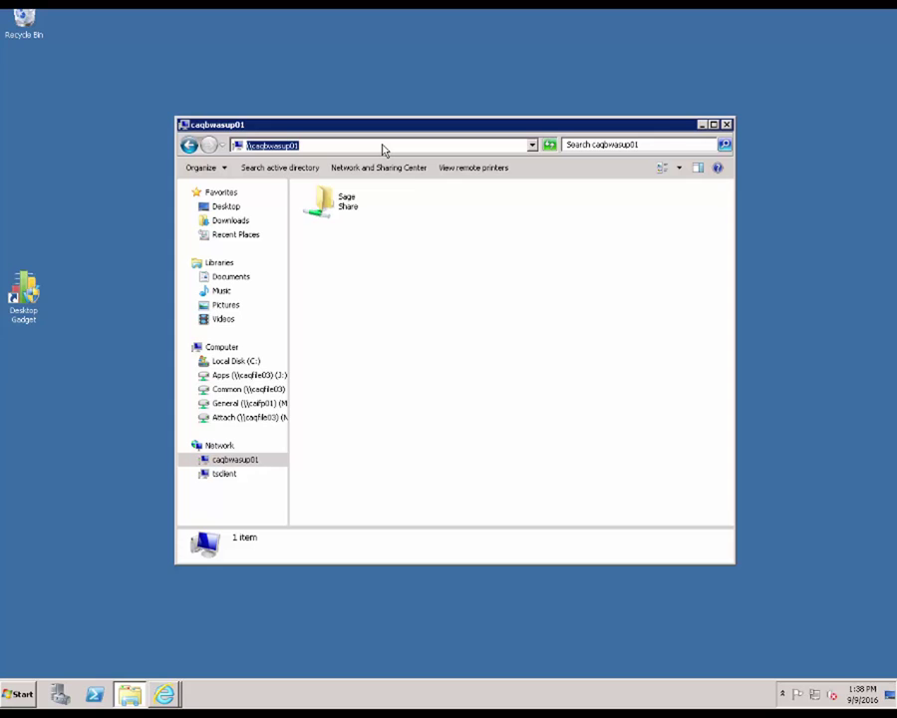
text(\\)
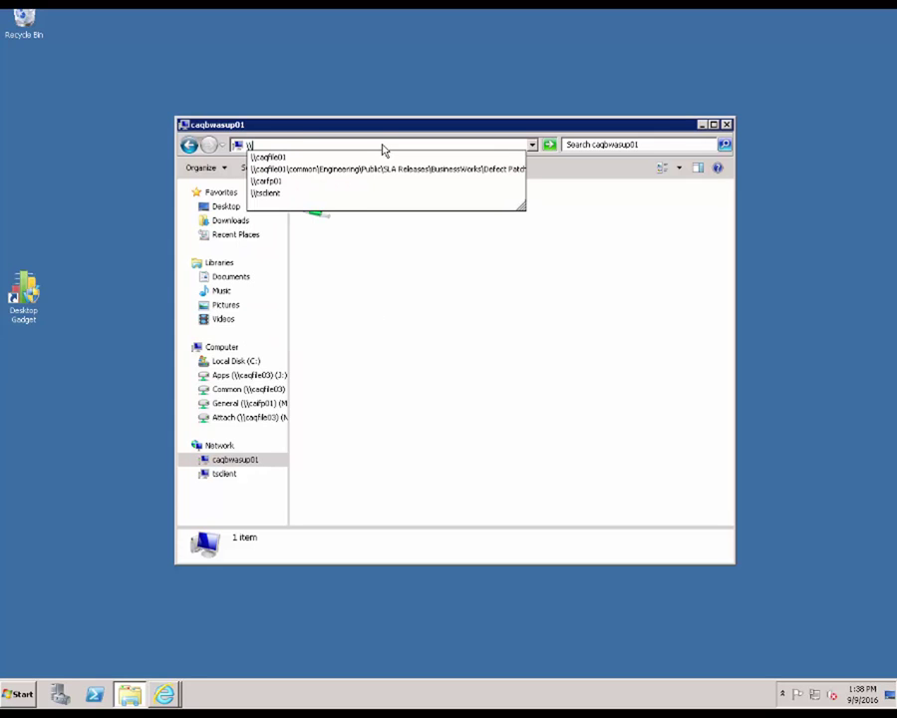
text(ca)
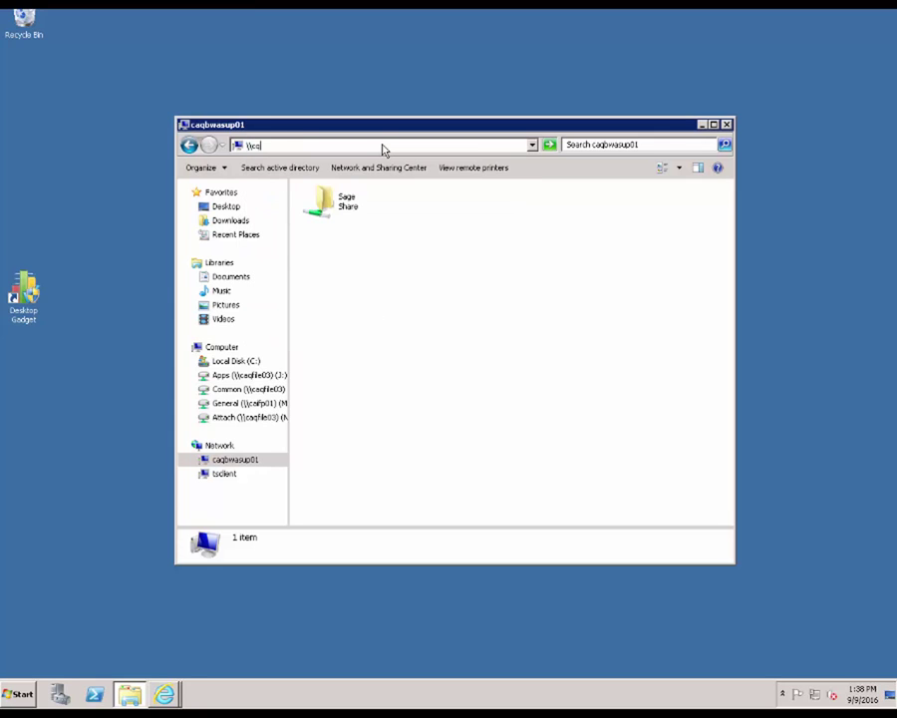
text(q)
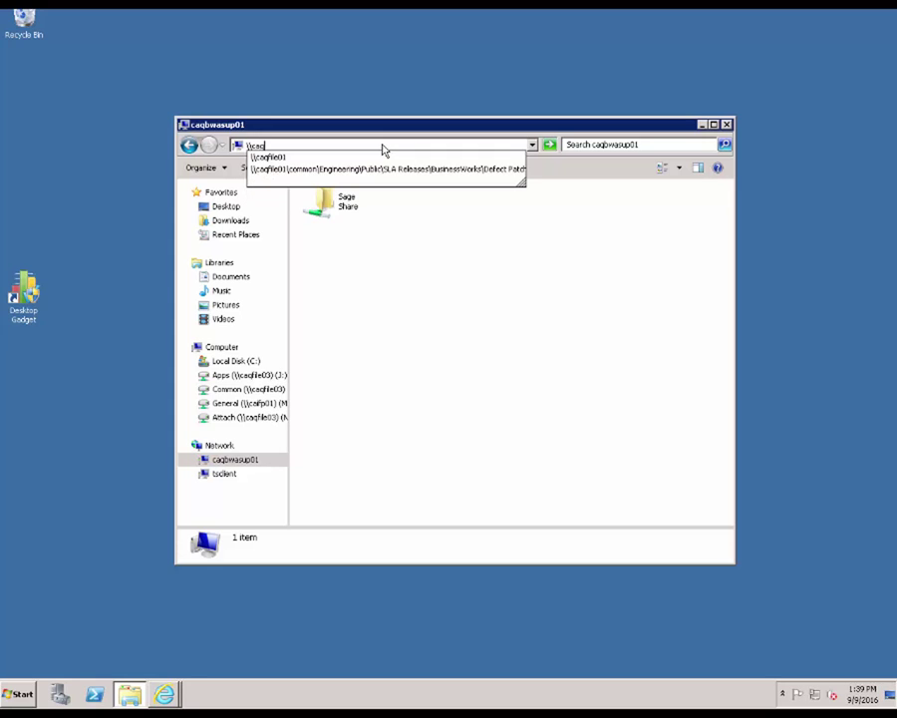
text(bwasup)
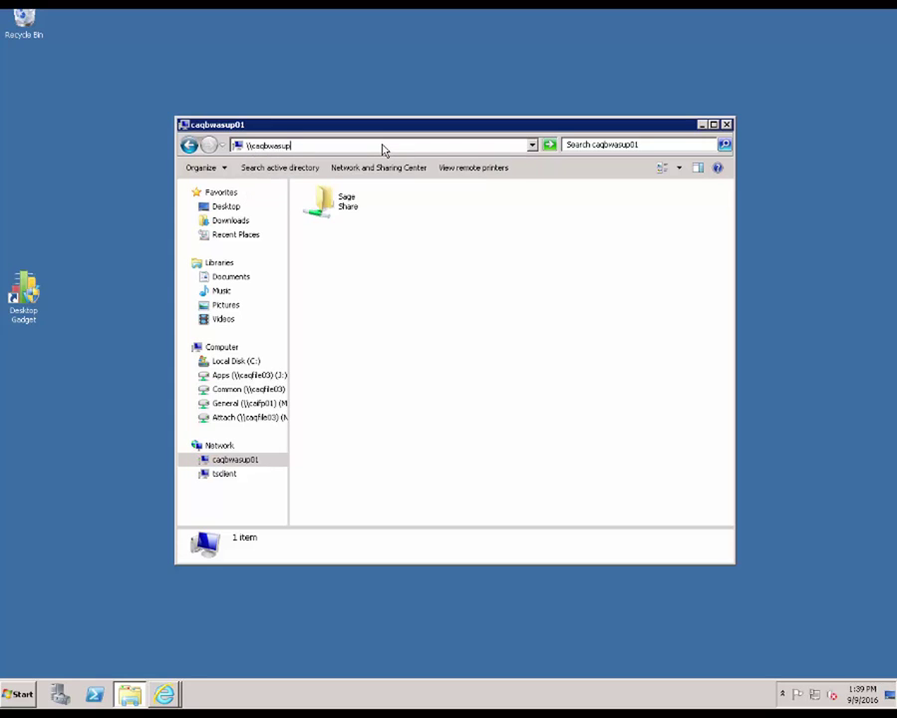
text(01)
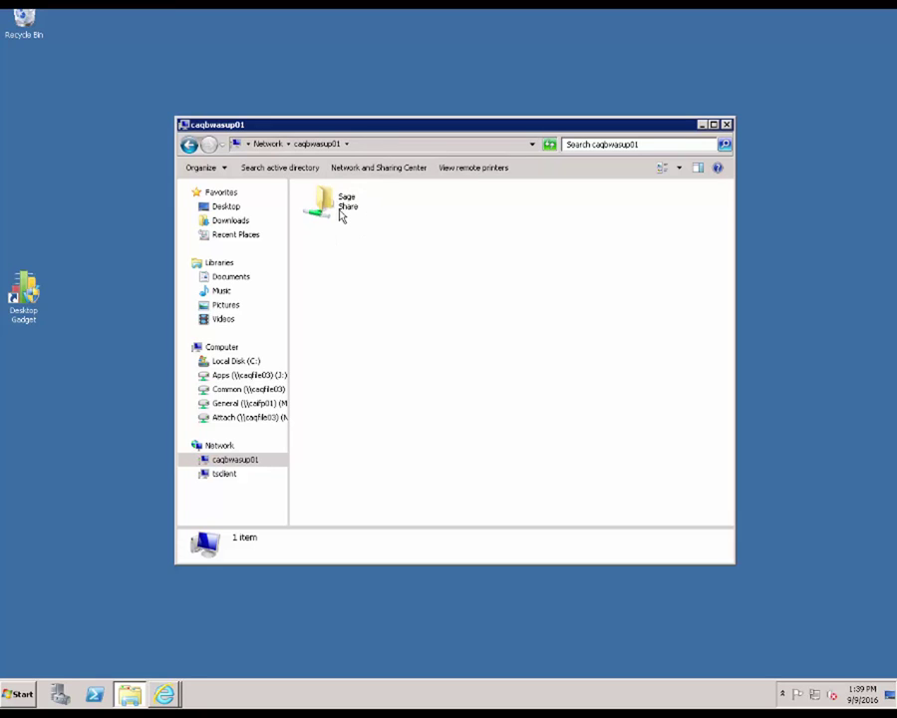
double_click(341, 211)
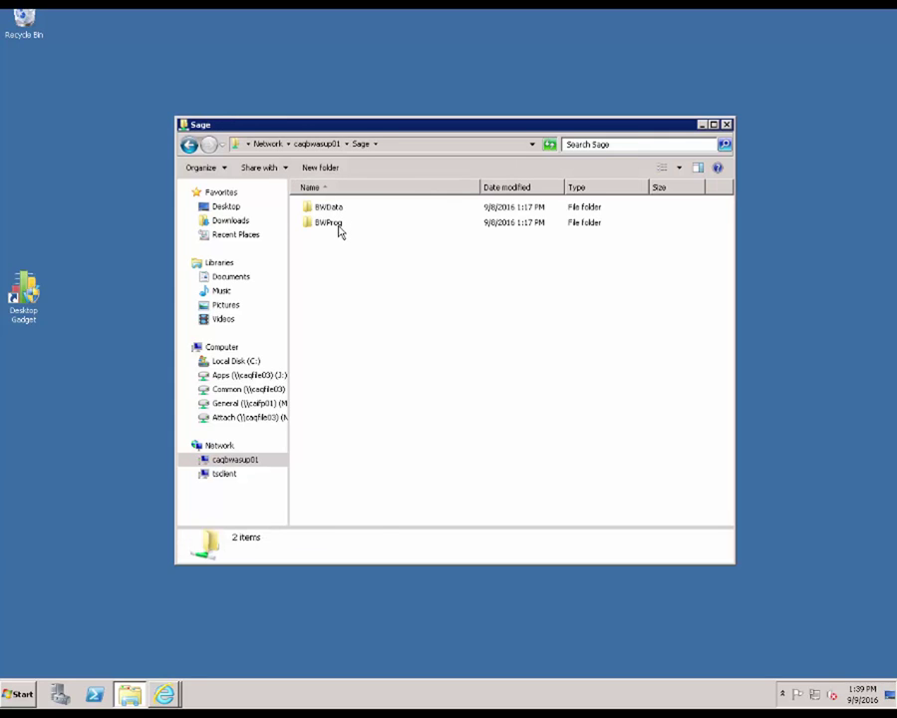
Step: Run autorun.exe from the Sage share's BWProg\Client Setup folder
double_click(329, 223)
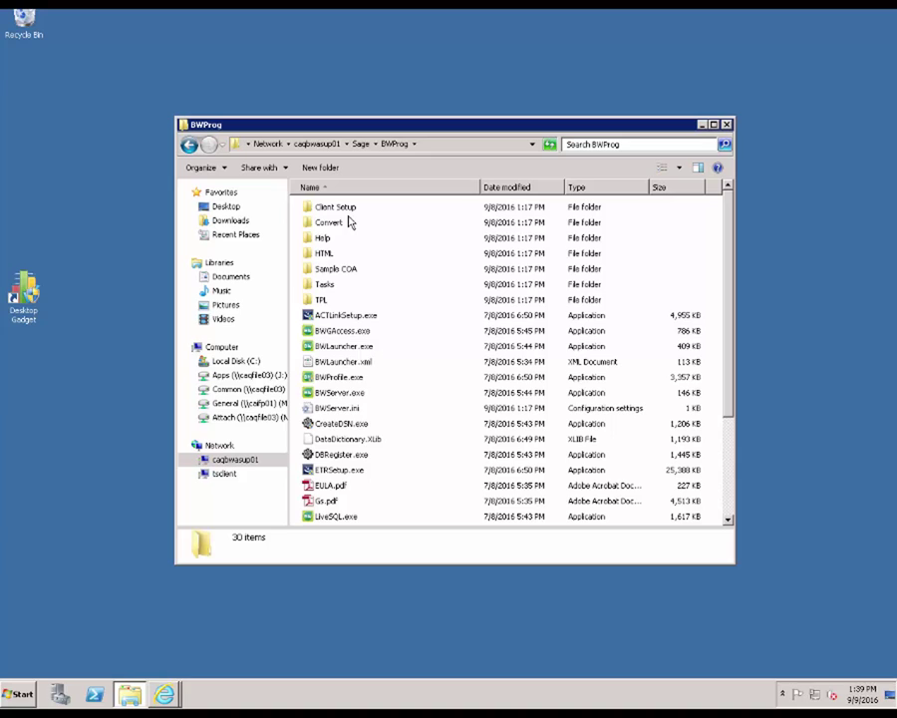
double_click(349, 209)
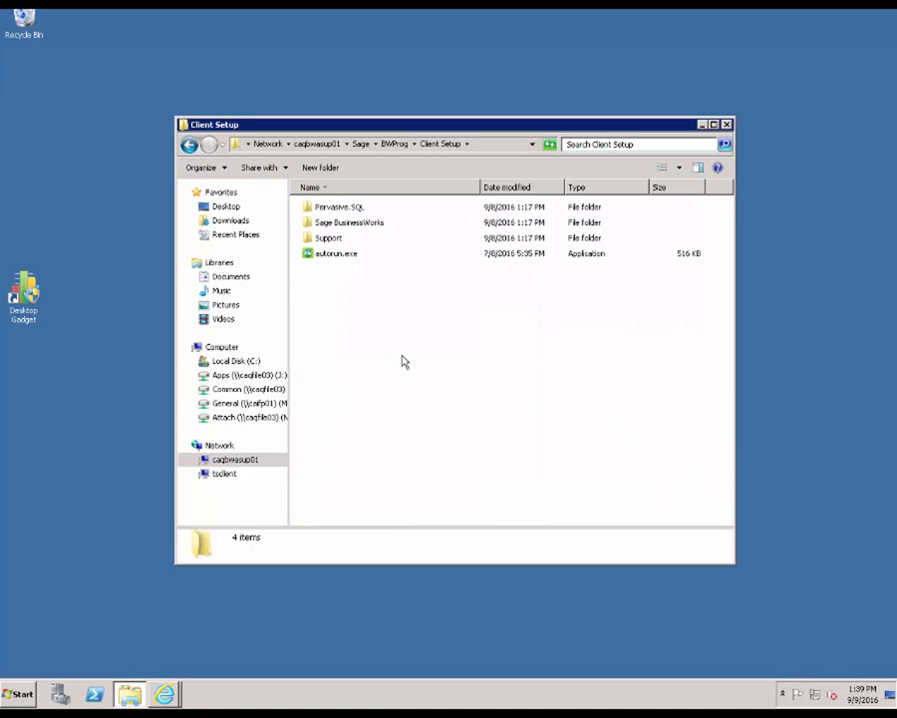
double_click(338, 257)
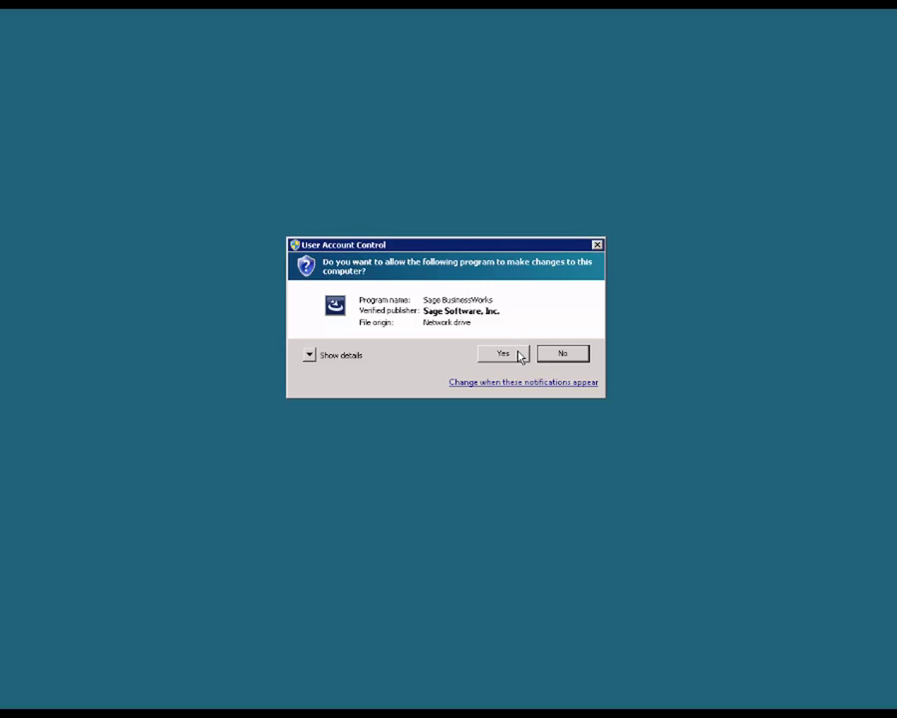
Step: Allow the setup through UAC, pass the welcome page, and acknowledge the skipped Pervasive install
click(519, 354)
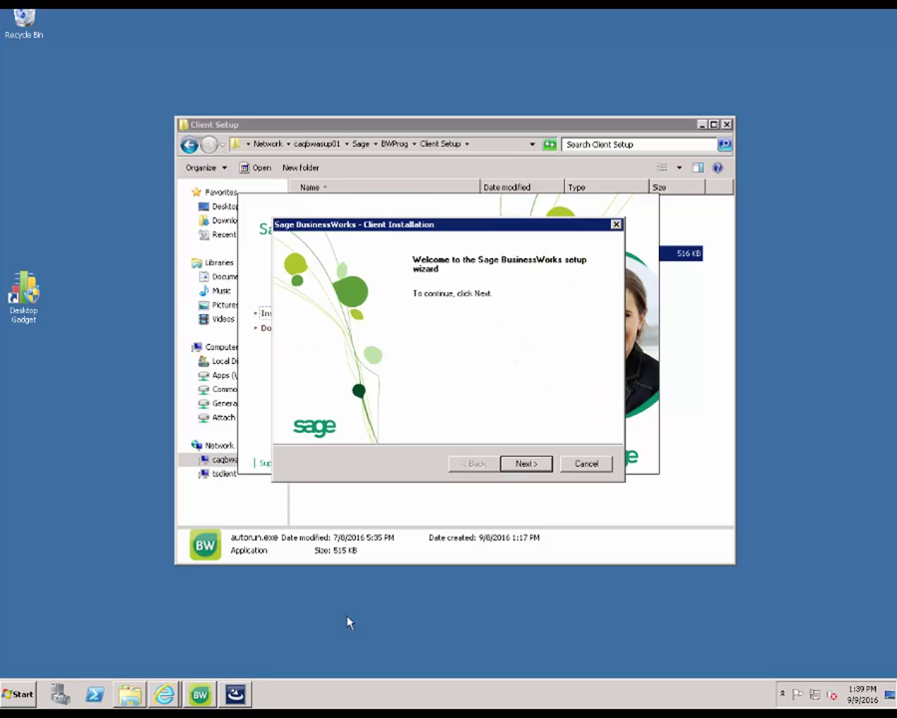
click(526, 463)
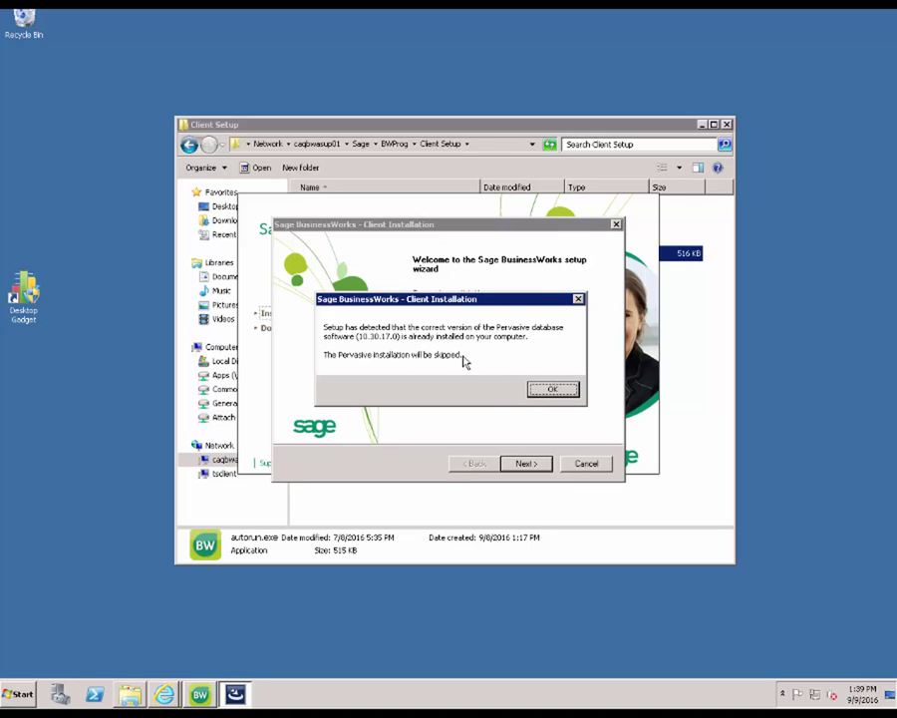
click(551, 390)
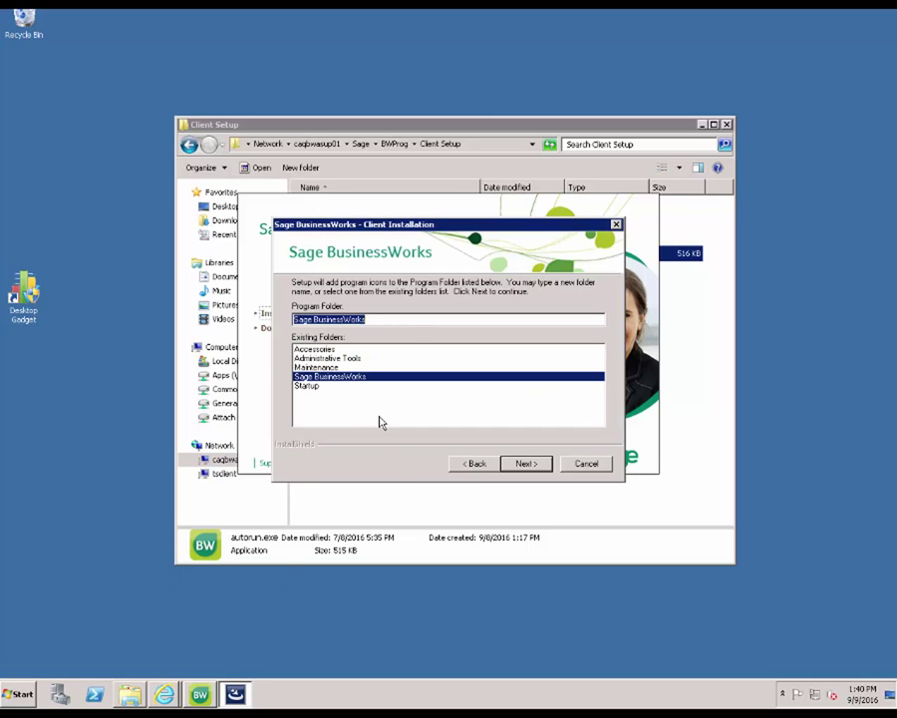
Step: Install the client into the Sage BusinessWorks program folder and finish the wizard
click(519, 468)
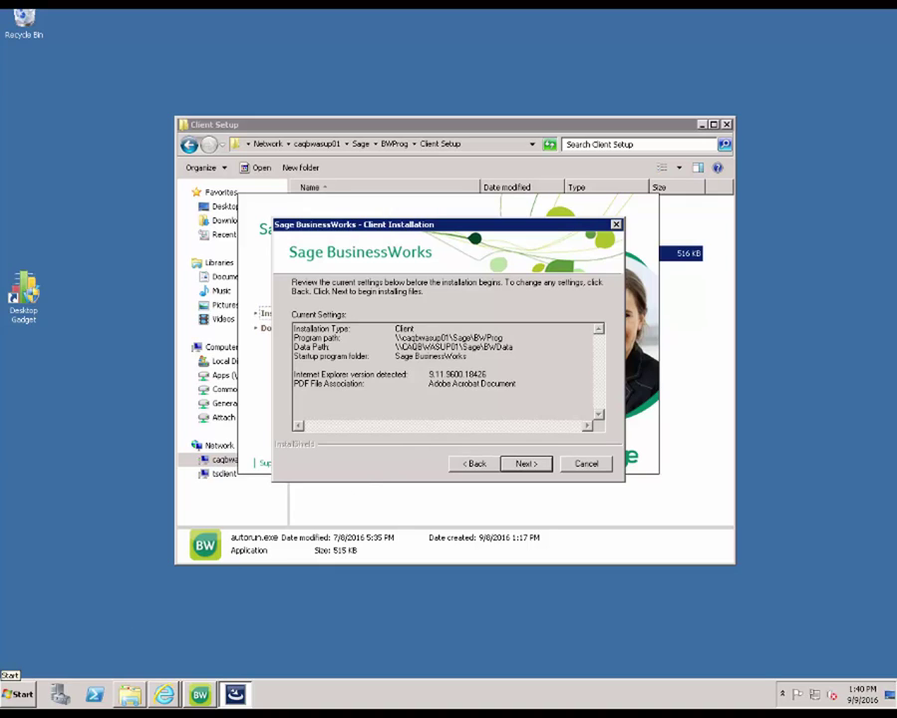
key(Return)
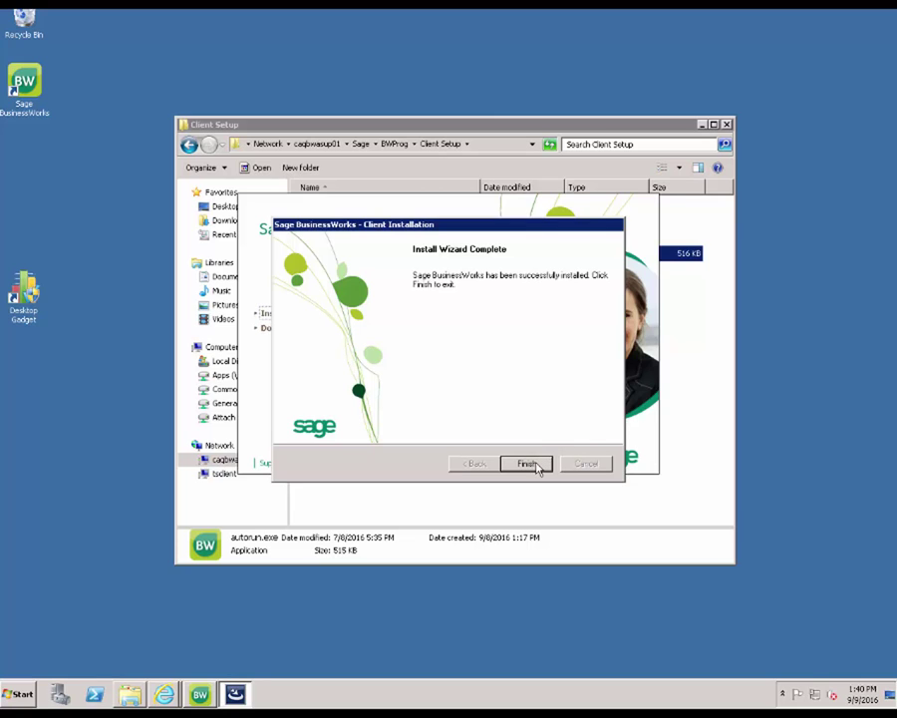
click(527, 465)
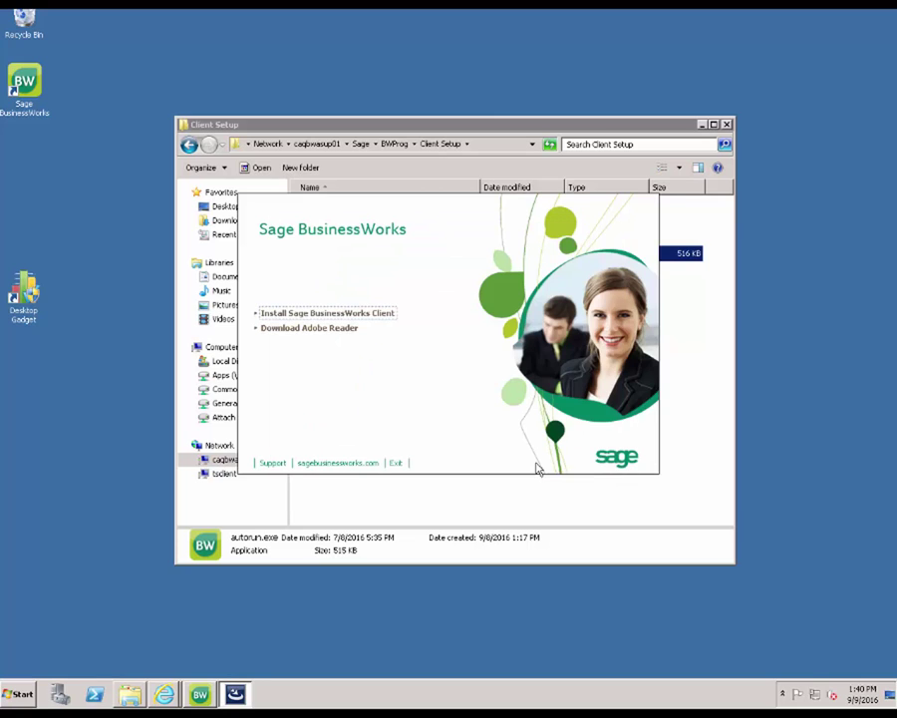
Step: Exit the launcher, open Sage BusinessWorks from the desktop shortcut, cancel the login, and close Client Setup
click(394, 465)
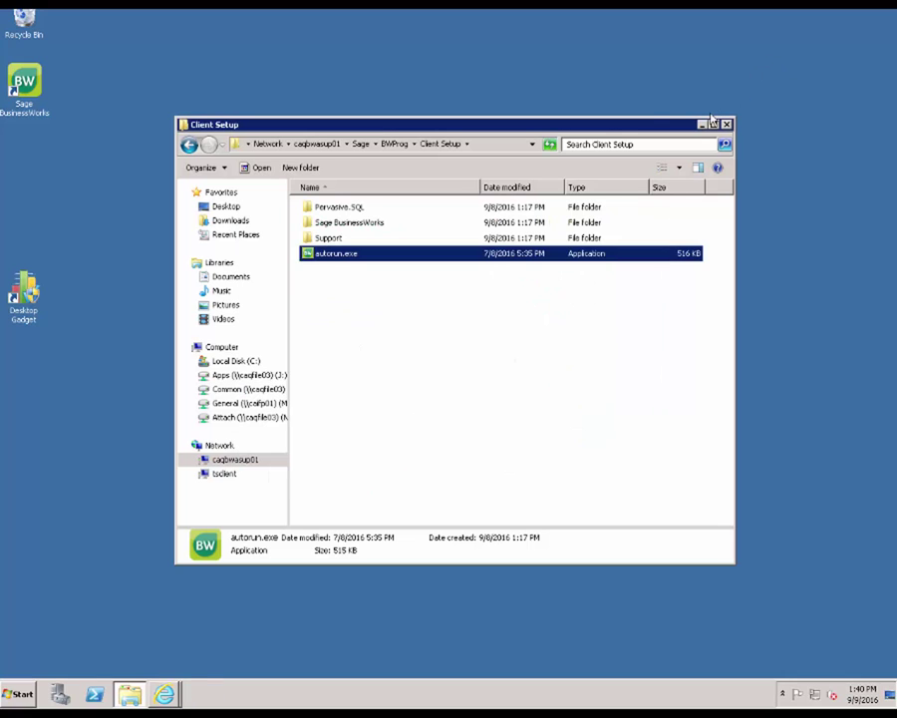
click(25, 75)
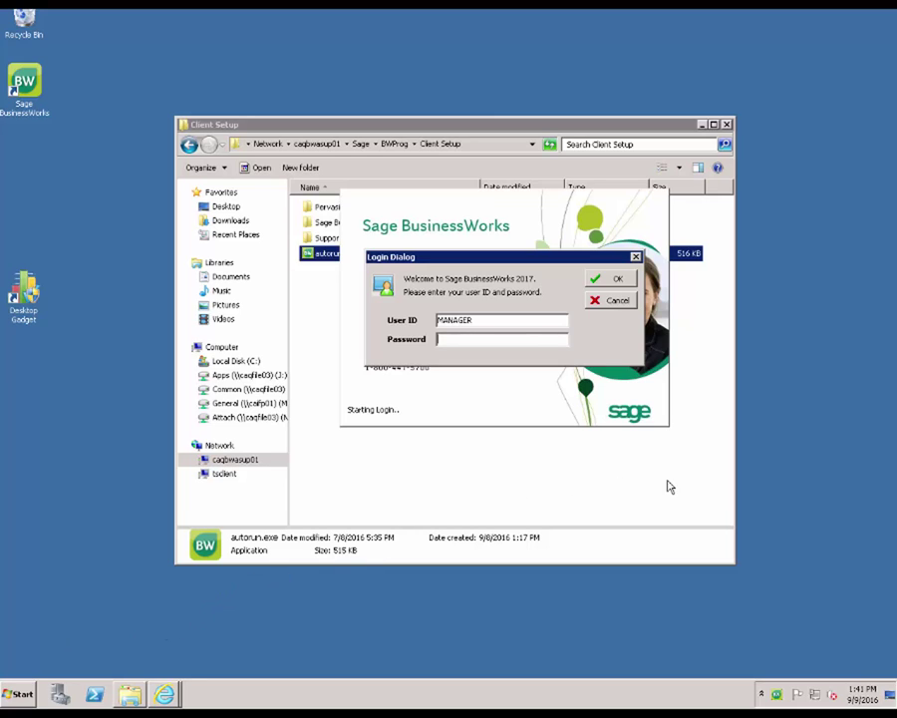
click(618, 301)
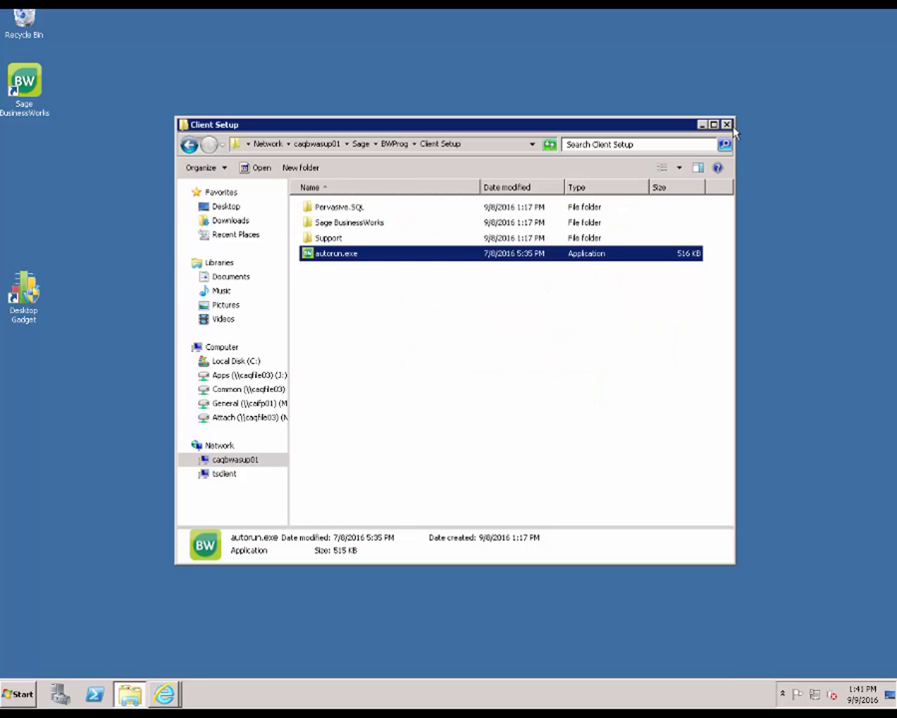
click(727, 126)
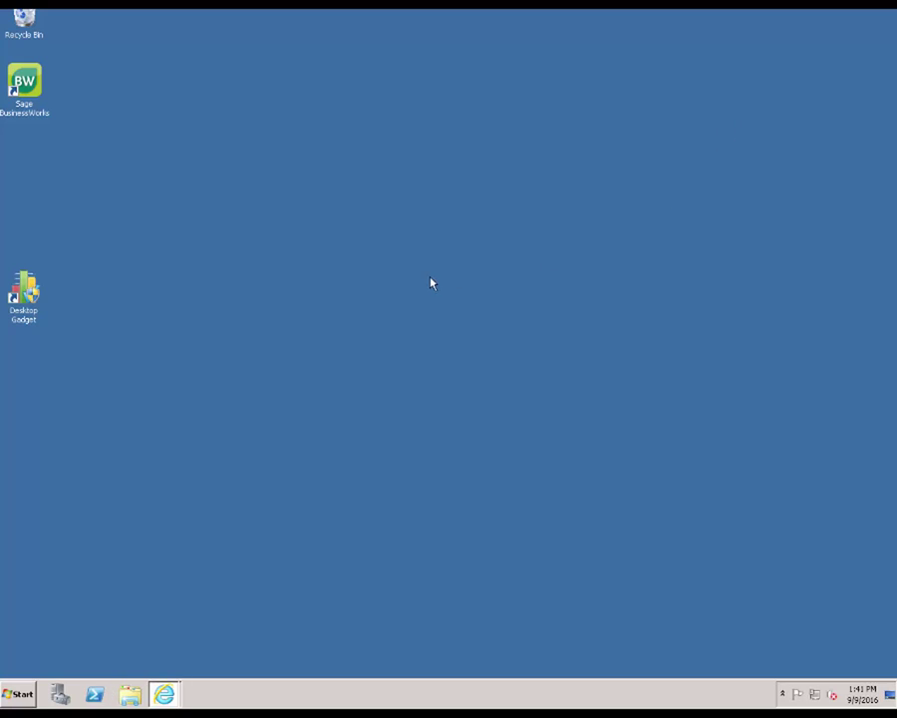
Step: Open the shortcut's BWProg file location, enter Client Setup, and select autorun.exe
right_click(38, 86)
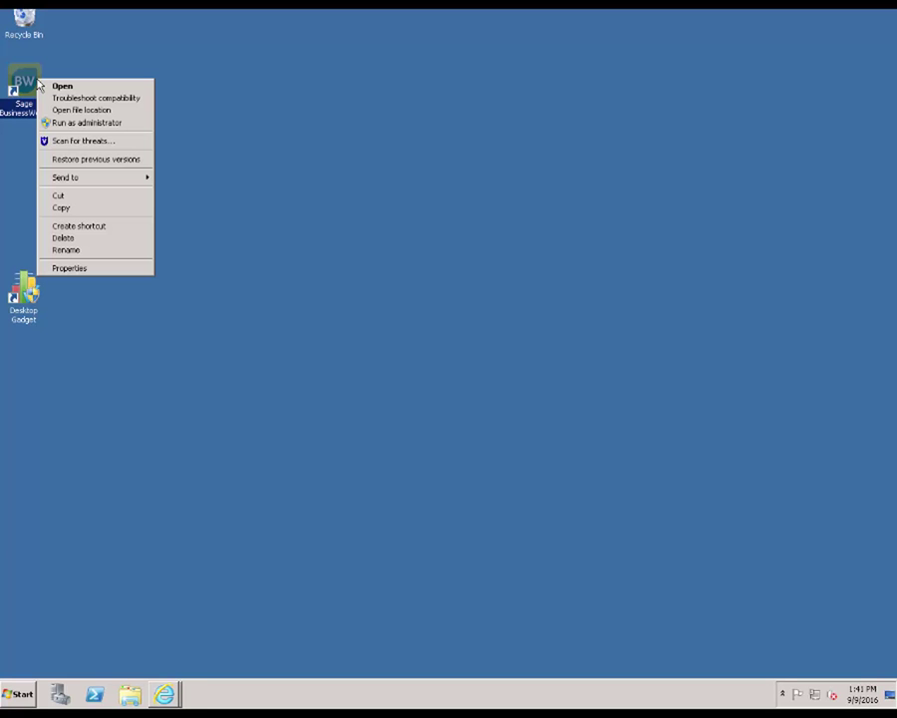
click(80, 110)
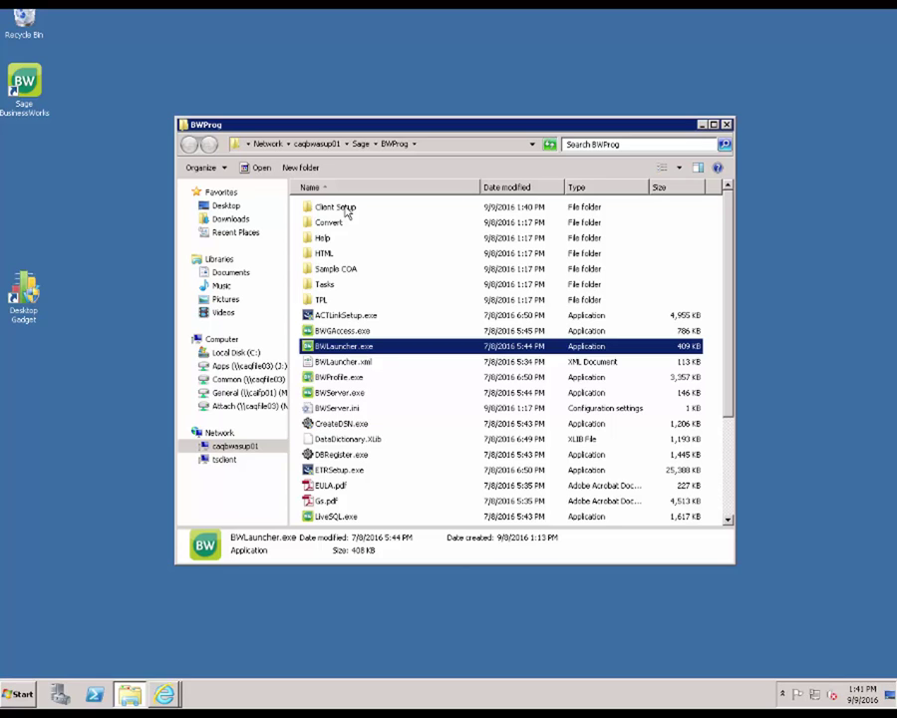
double_click(337, 207)
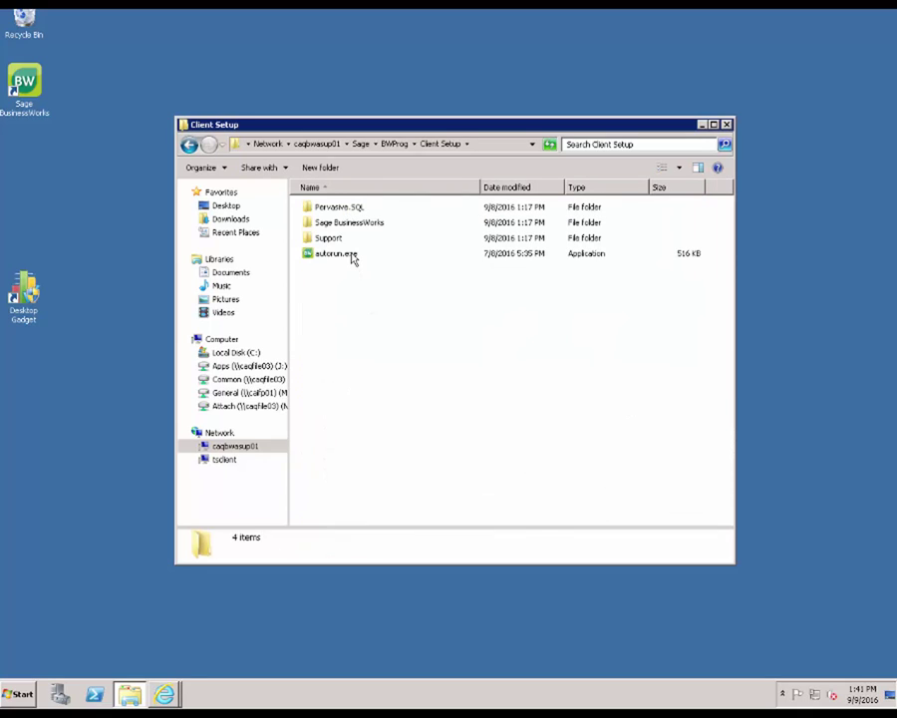
click(352, 257)
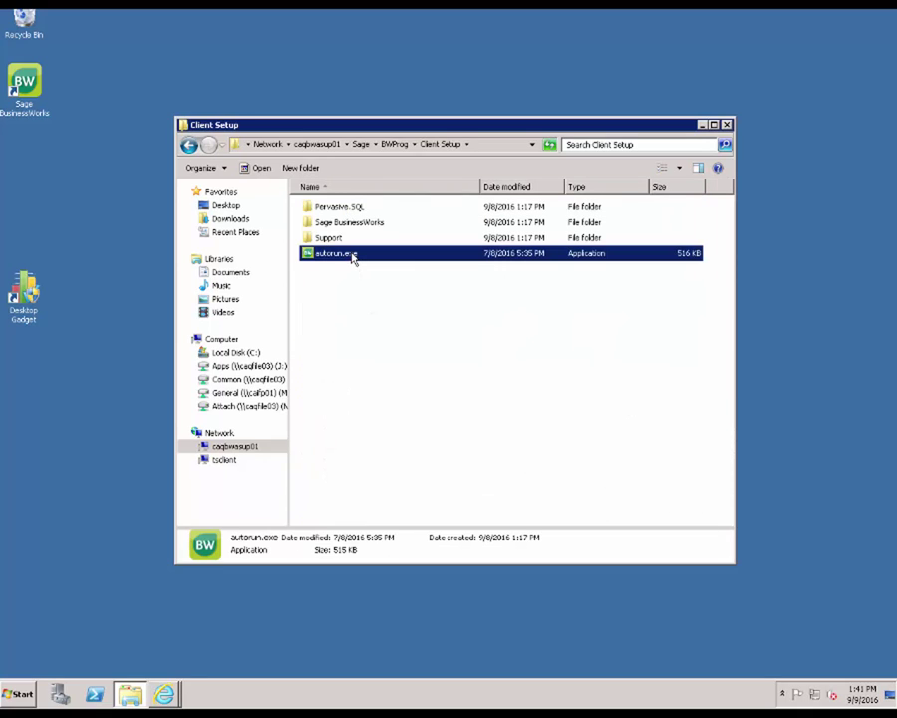